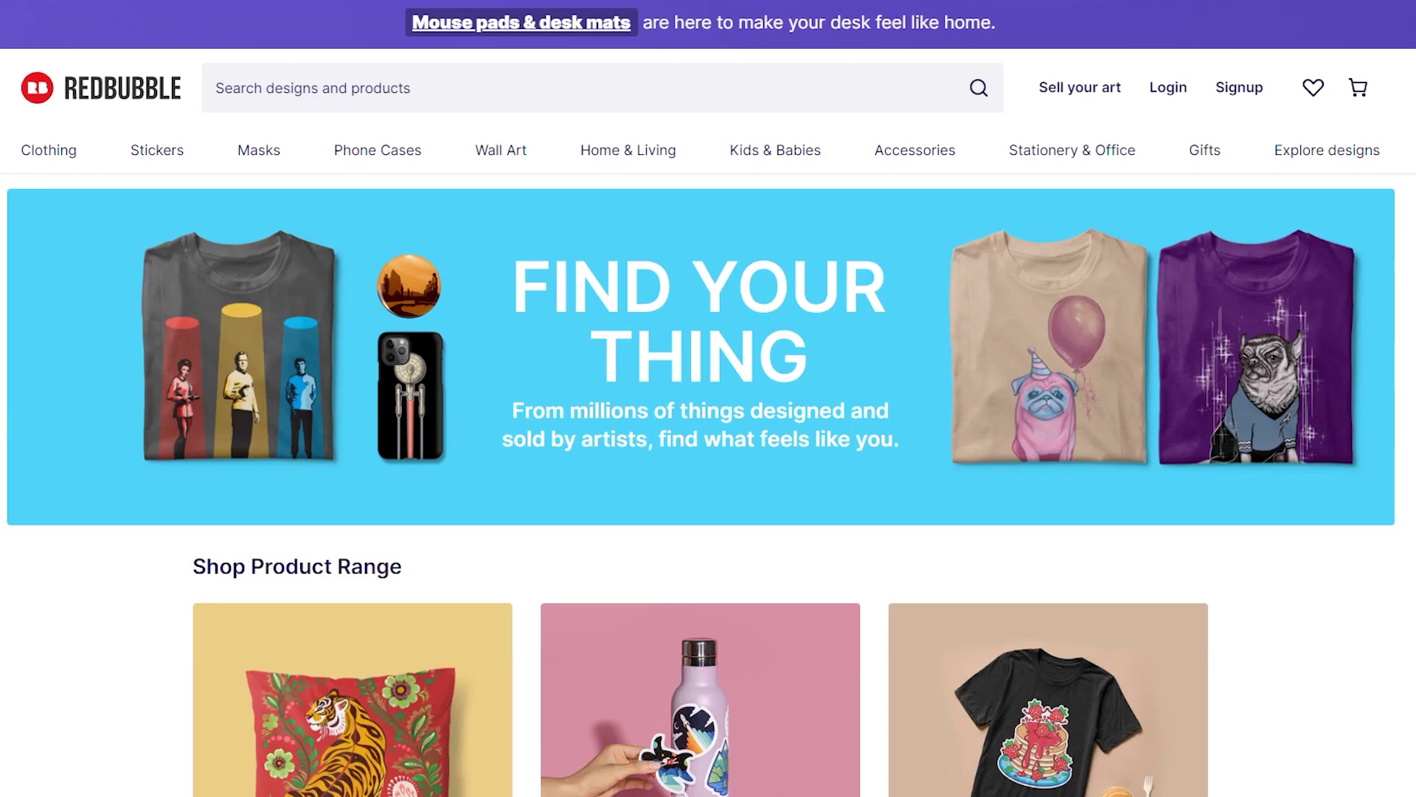
scroll(708, 443, "down", 1)
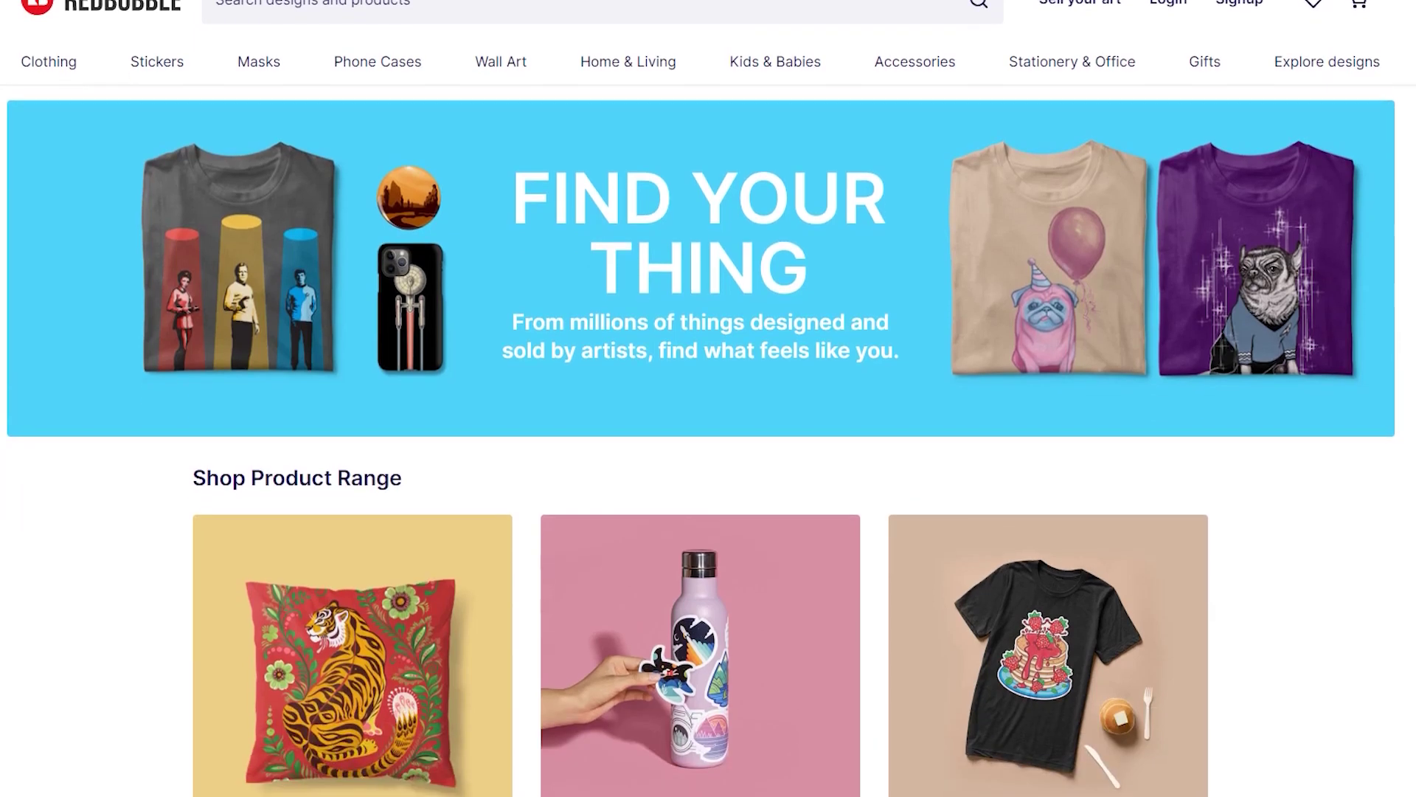
scroll(708, 443, "down", 1)
scroll(708, 443, "down", 1)
scroll(709, 444, "down", 1)
scroll(708, 443, "down", 1)
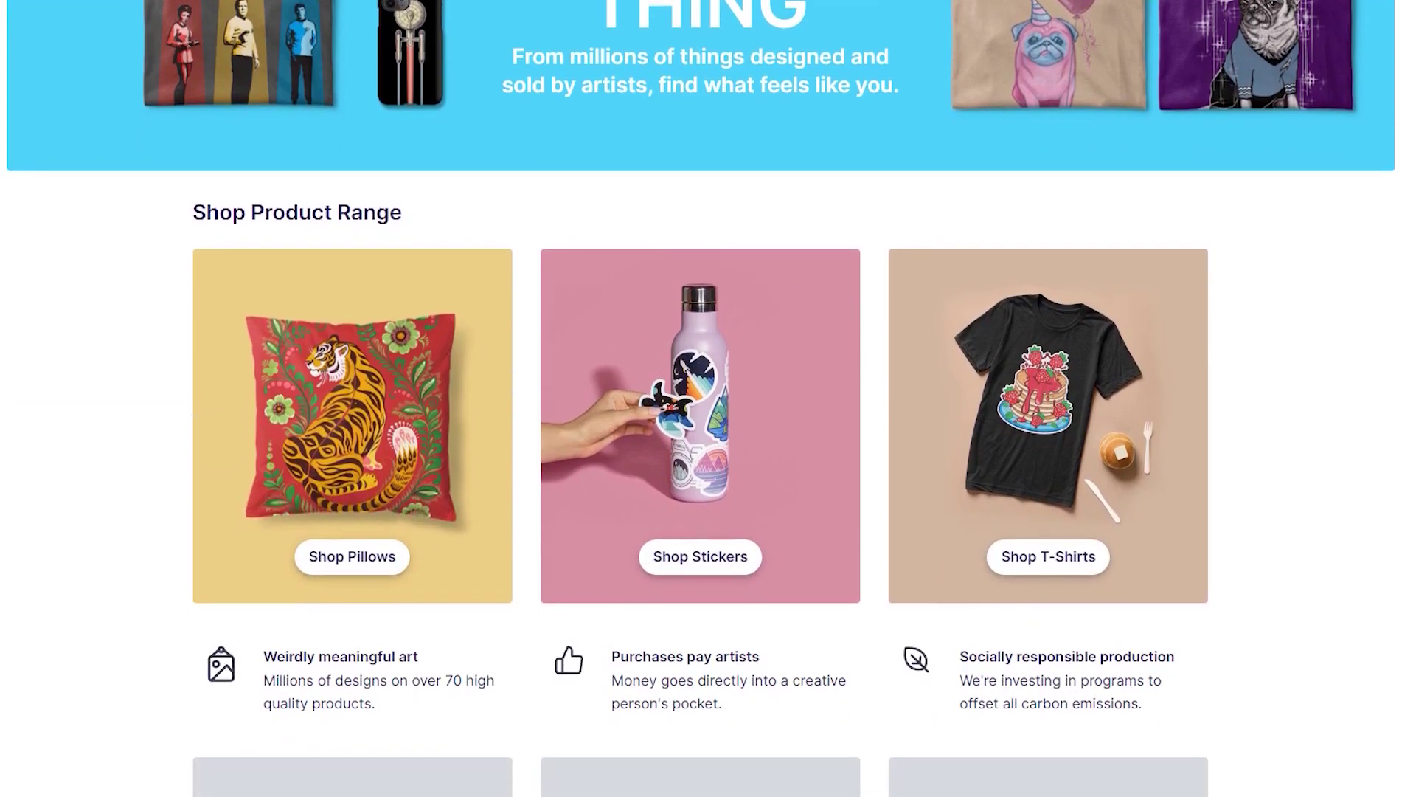
scroll(708, 442, "down", 1)
scroll(708, 443, "down", 1)
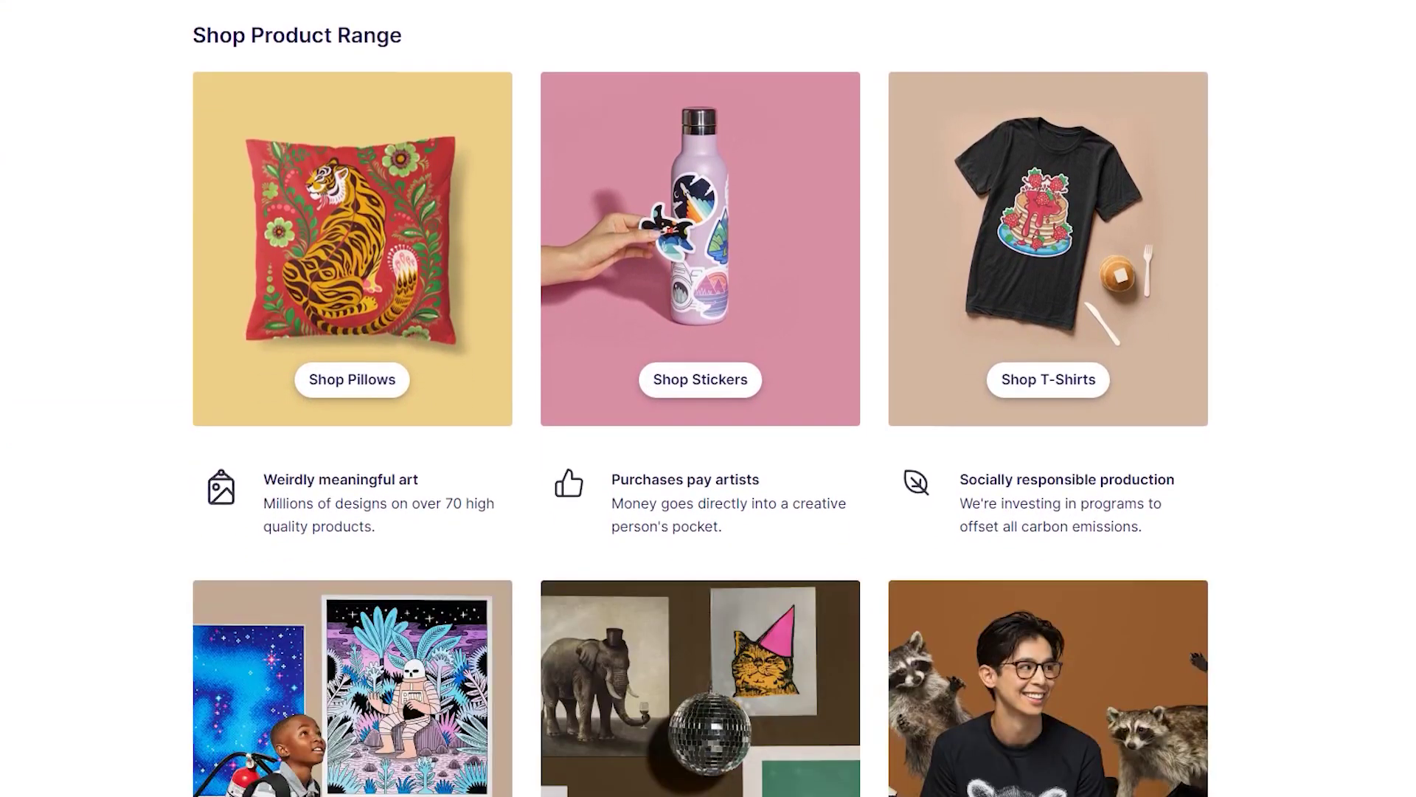
scroll(709, 443, "down", 1)
scroll(708, 443, "down", 1)
scroll(709, 442, "down", 1)
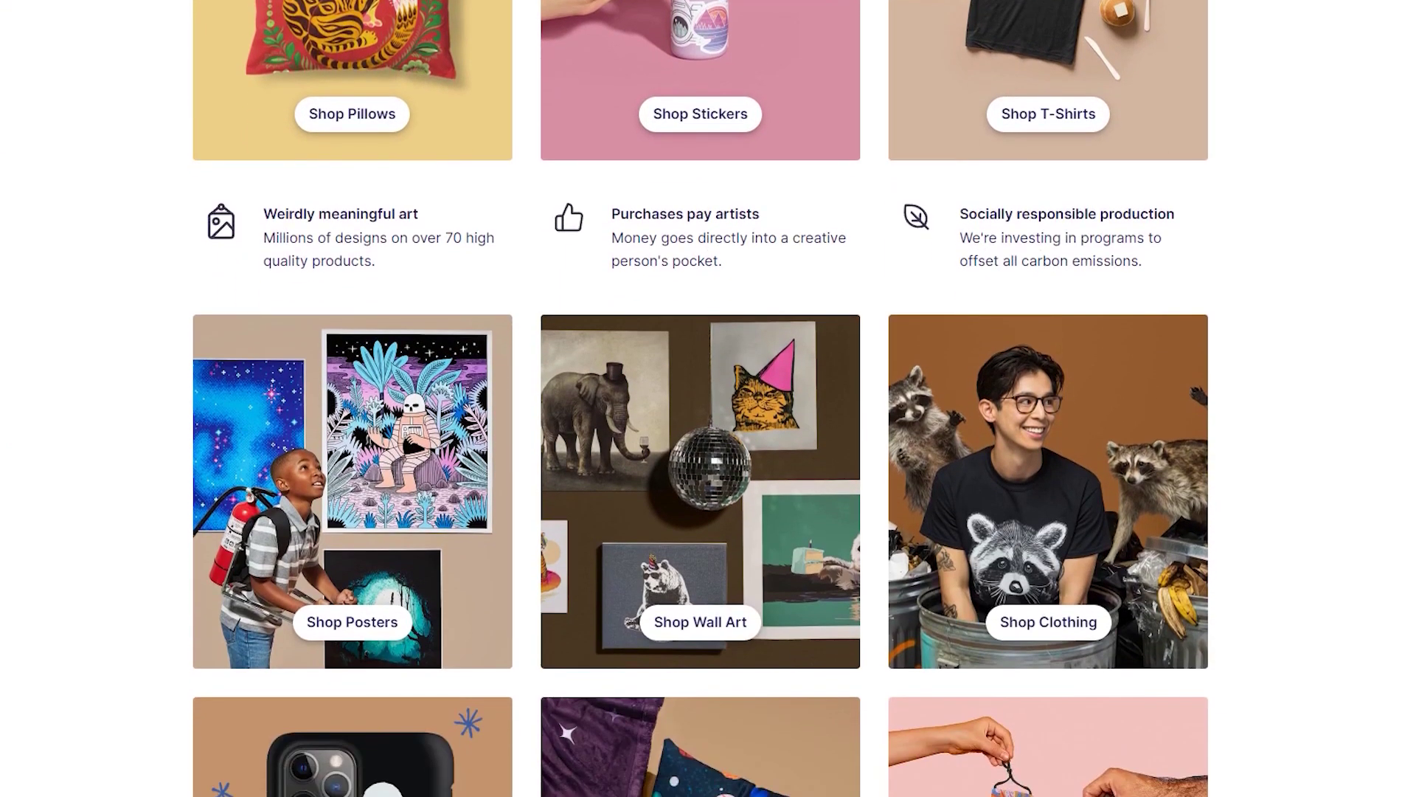
scroll(709, 443, "down", 1)
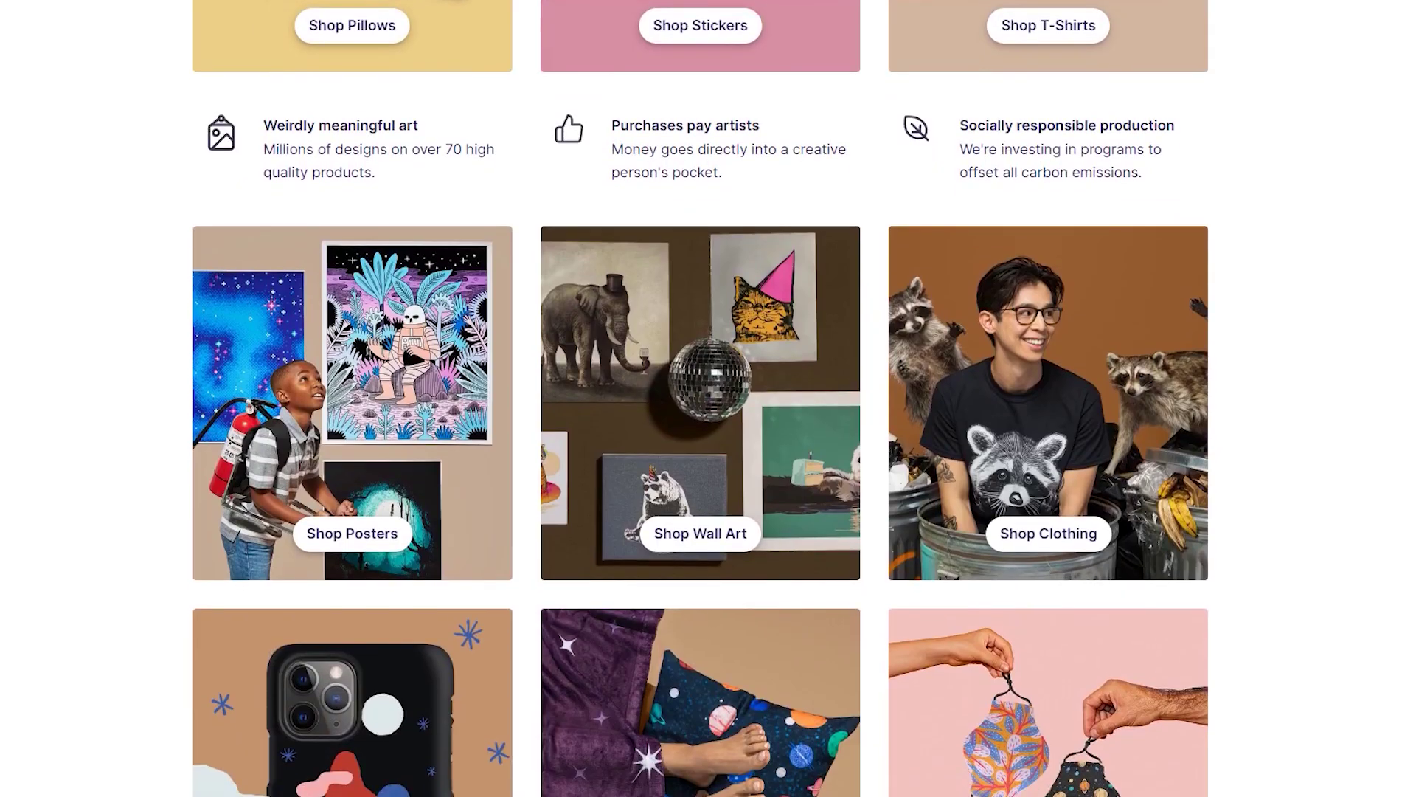
scroll(708, 443, "down", 2)
scroll(709, 442, "down", 1)
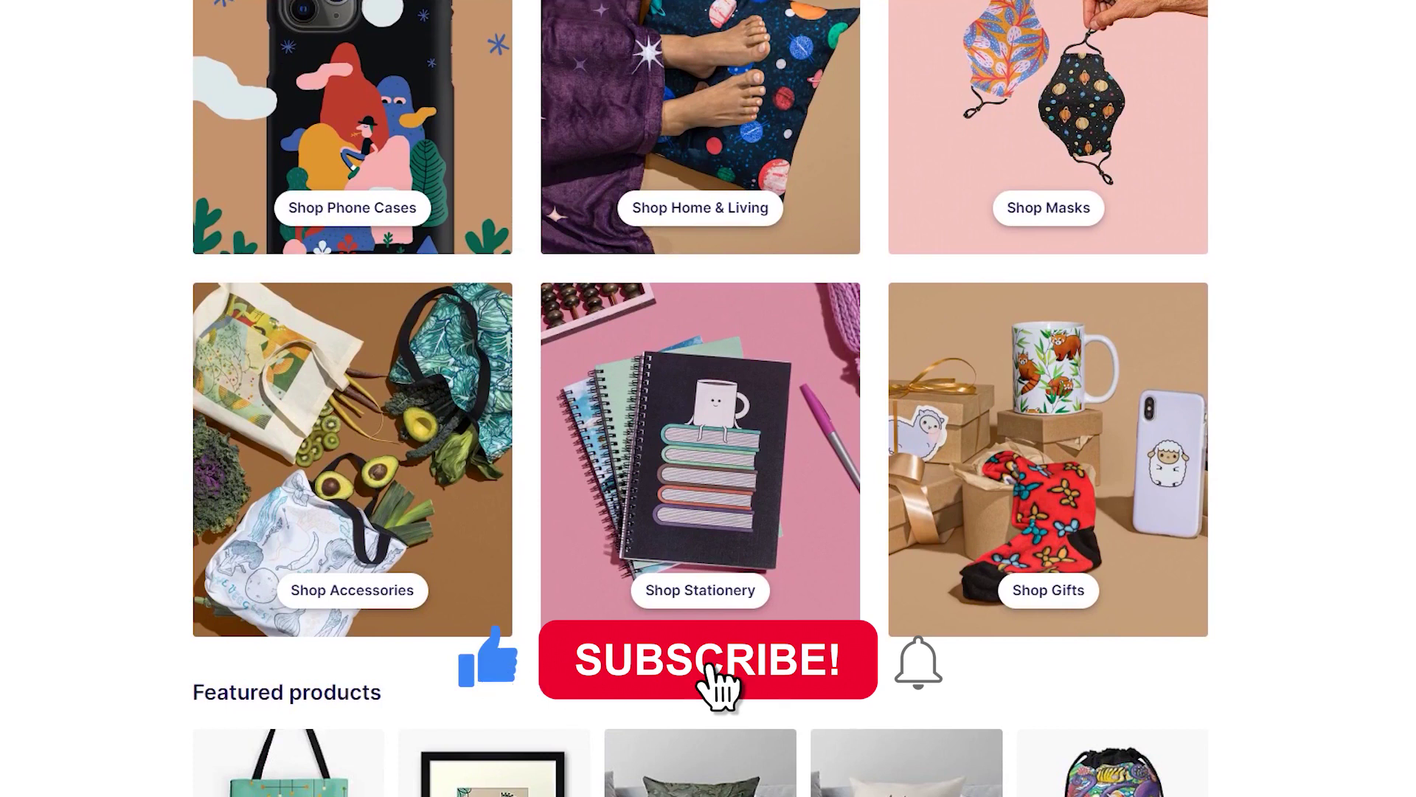
scroll(708, 443, "down", 2)
scroll(709, 443, "down", 1)
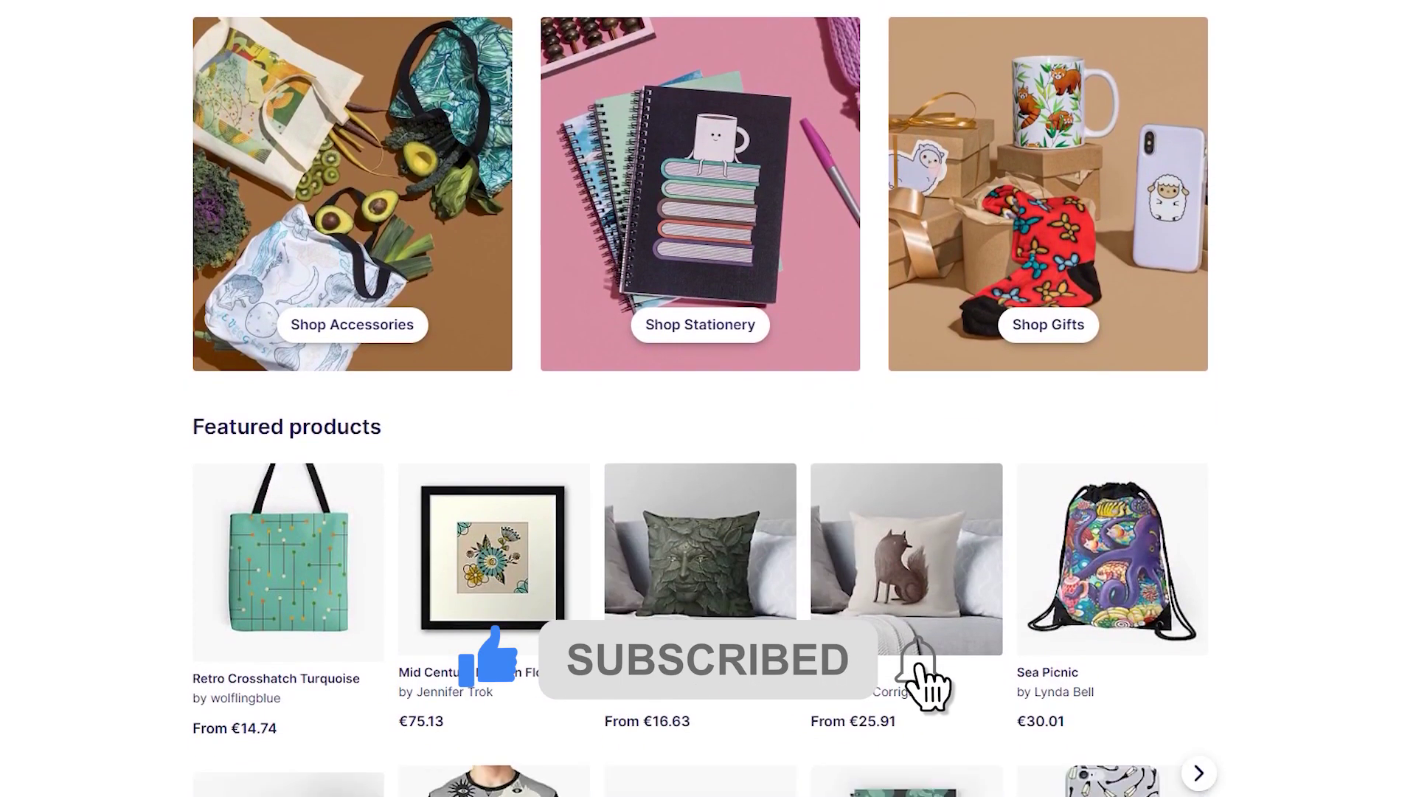
scroll(709, 443, "down", 2)
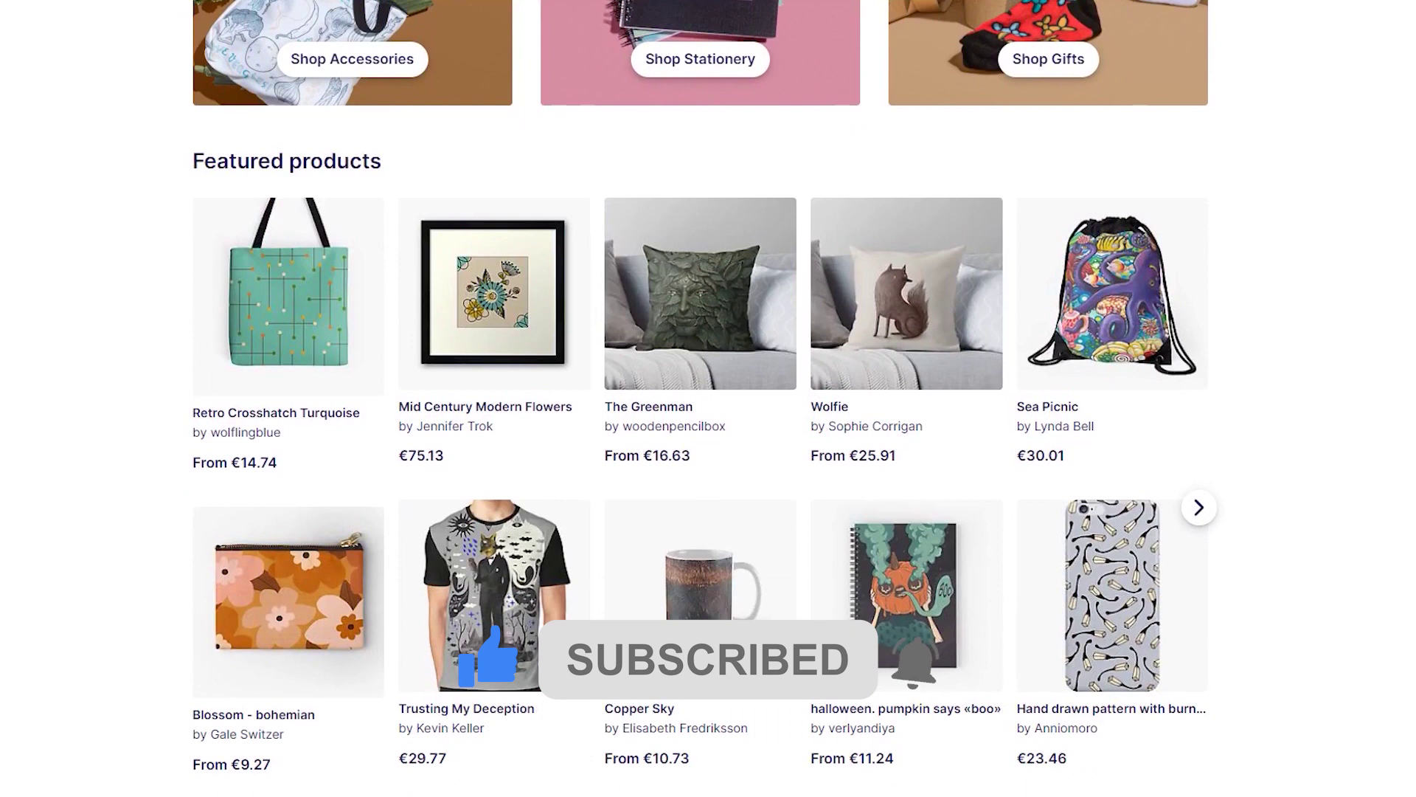
scroll(709, 399, "down", 1)
scroll(709, 399, "down", 1)
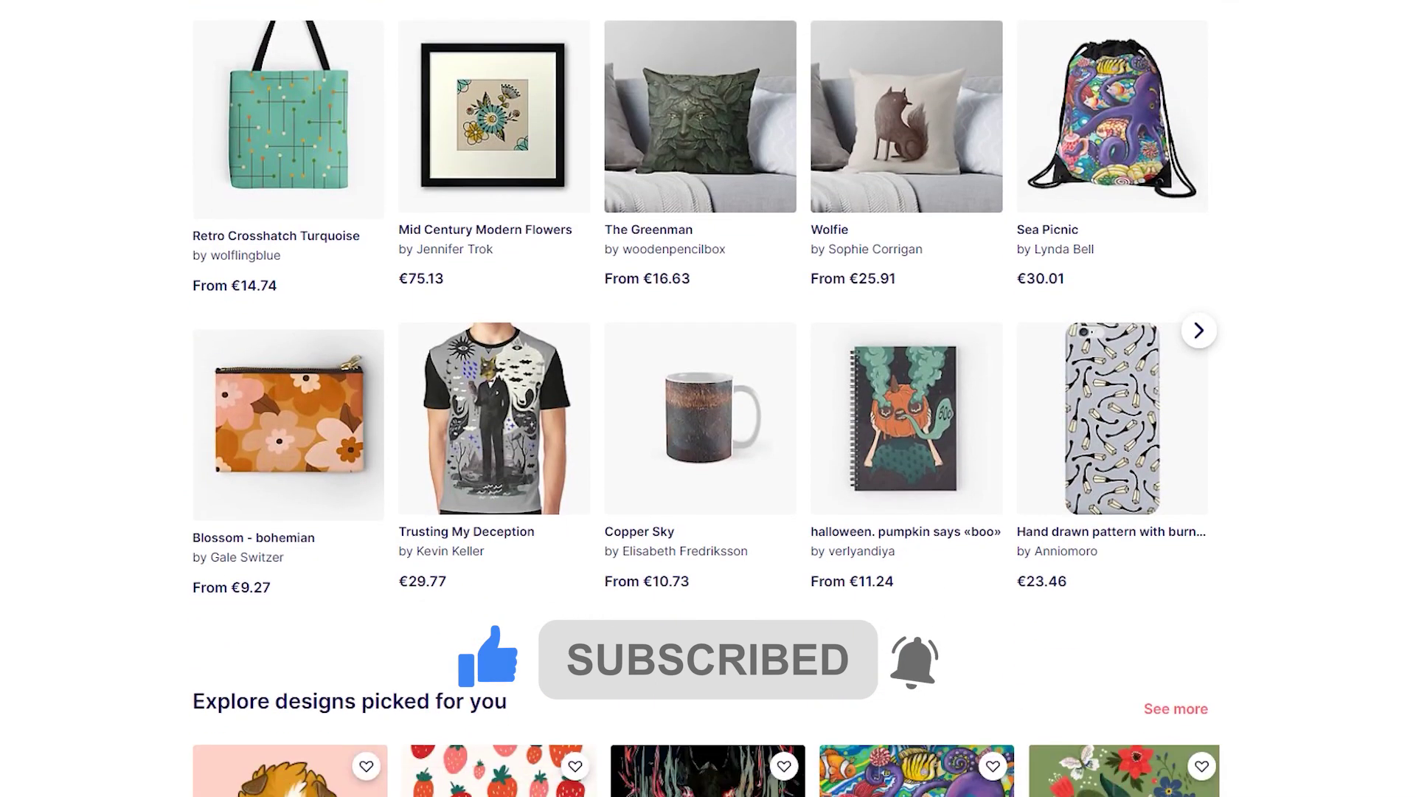
scroll(708, 399, "down", 1)
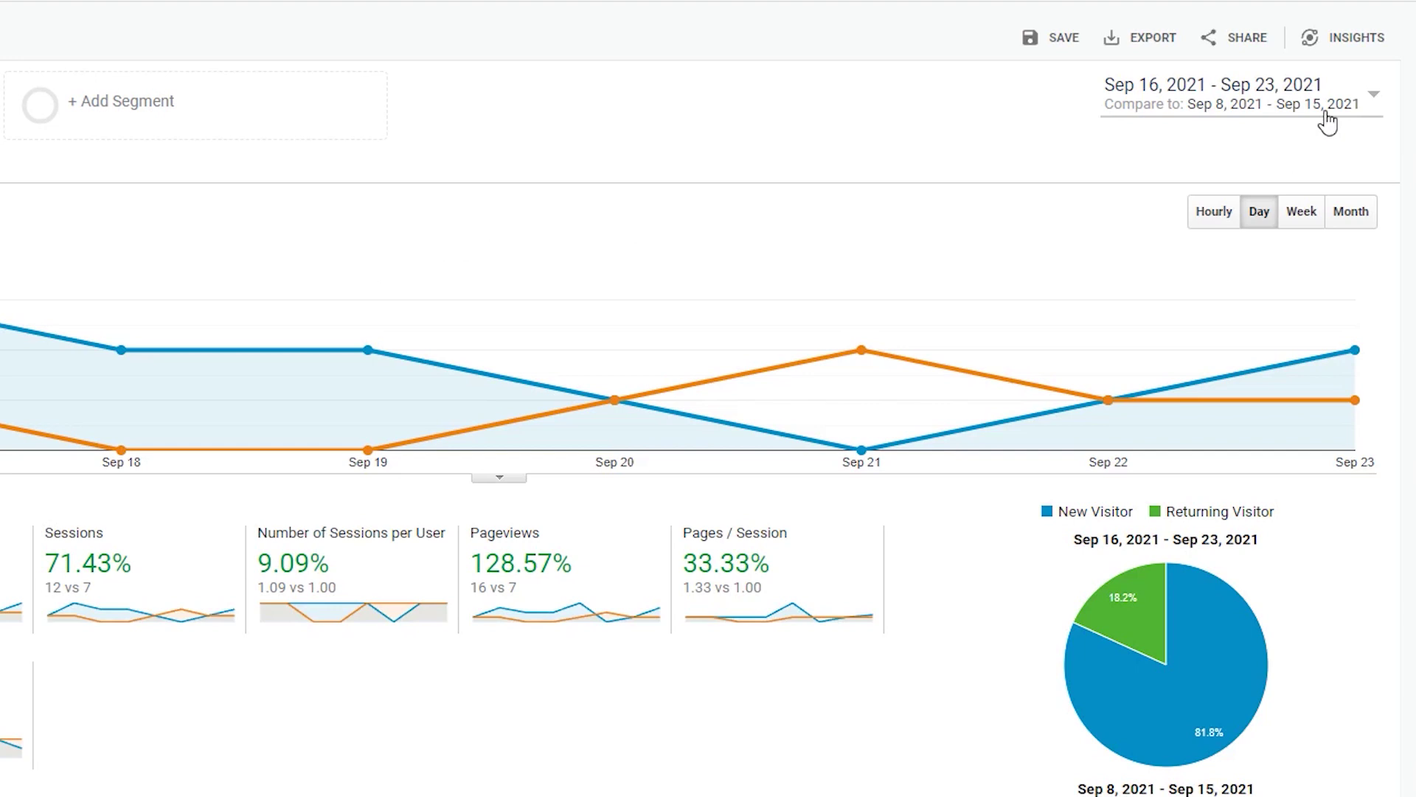
left_click(1326, 122)
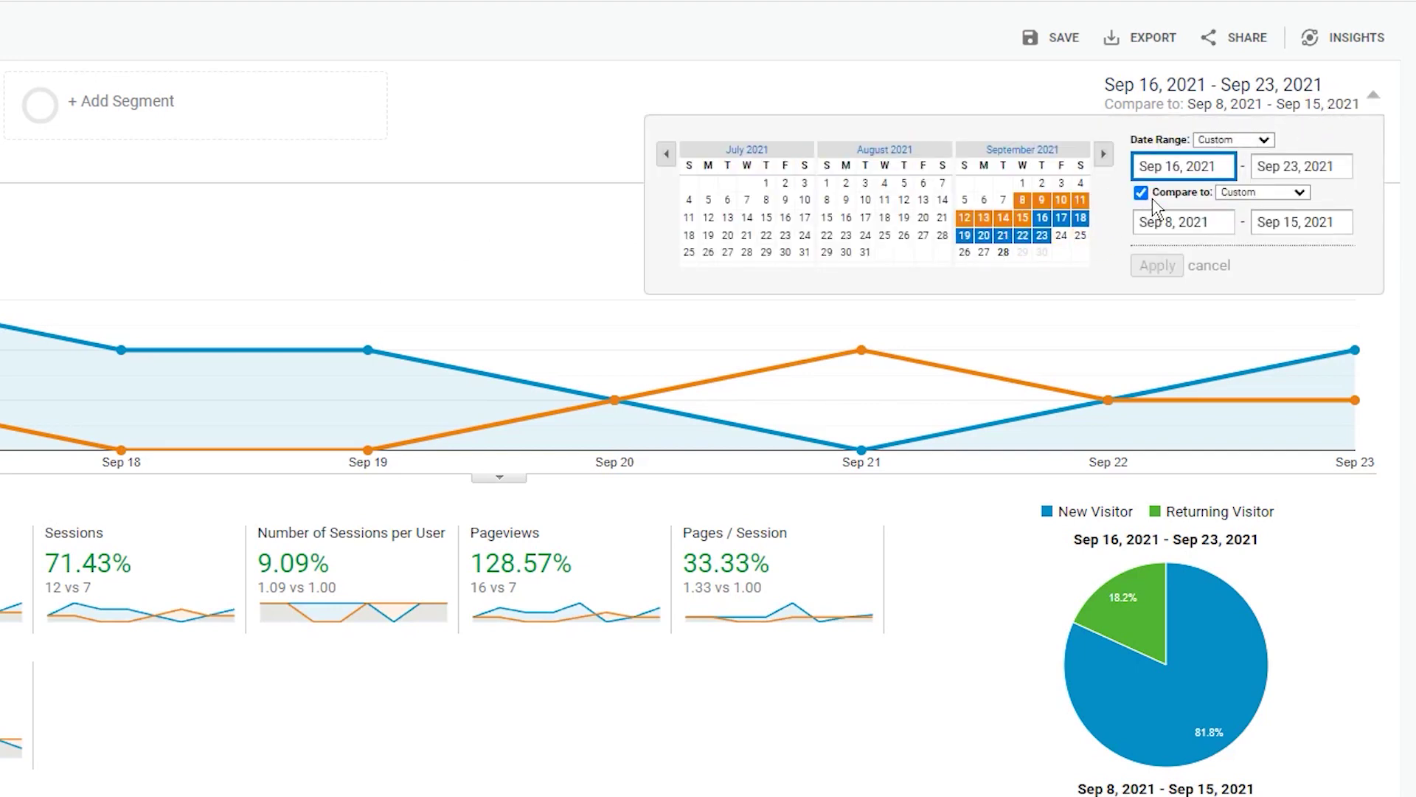
left_click(1242, 194)
left_click(1241, 222)
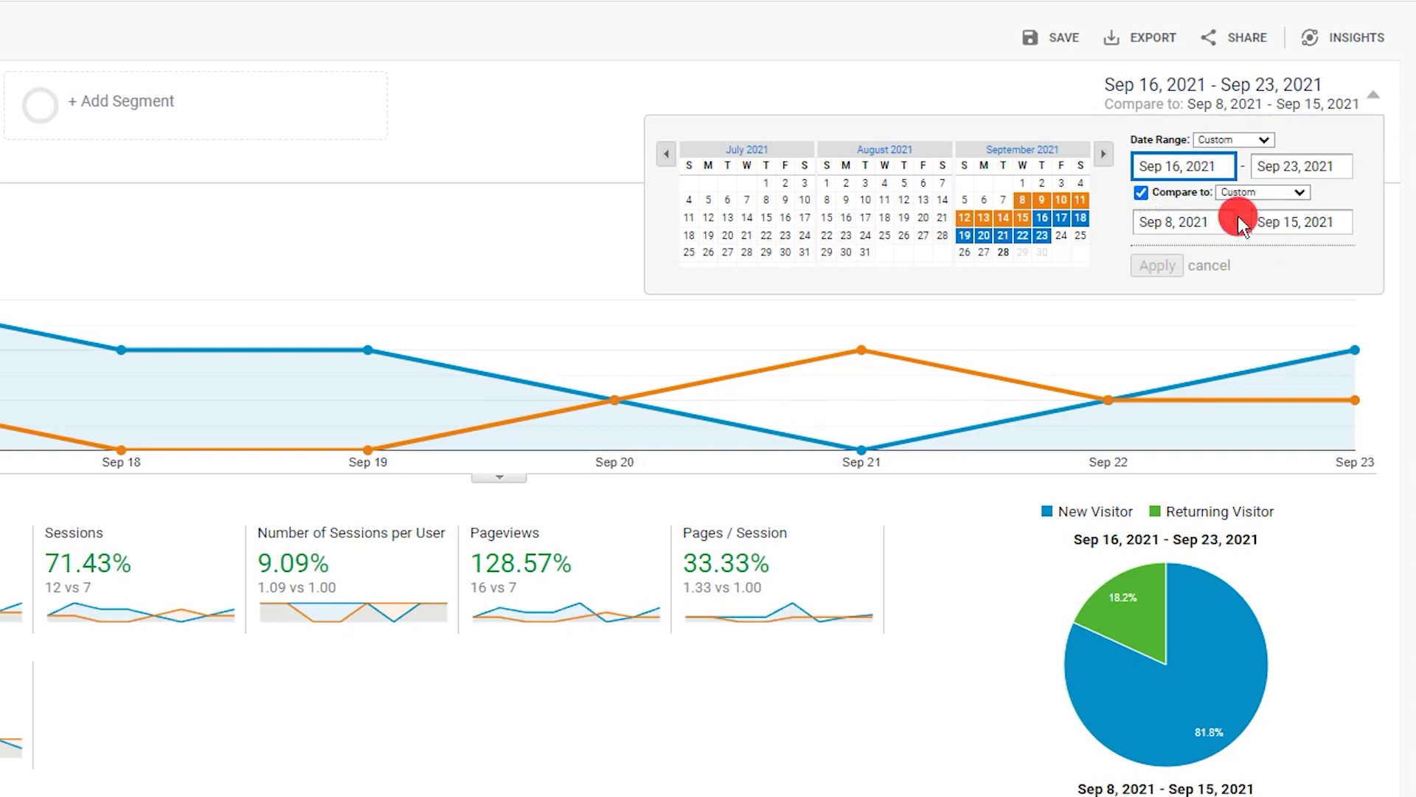
left_click(1162, 267)
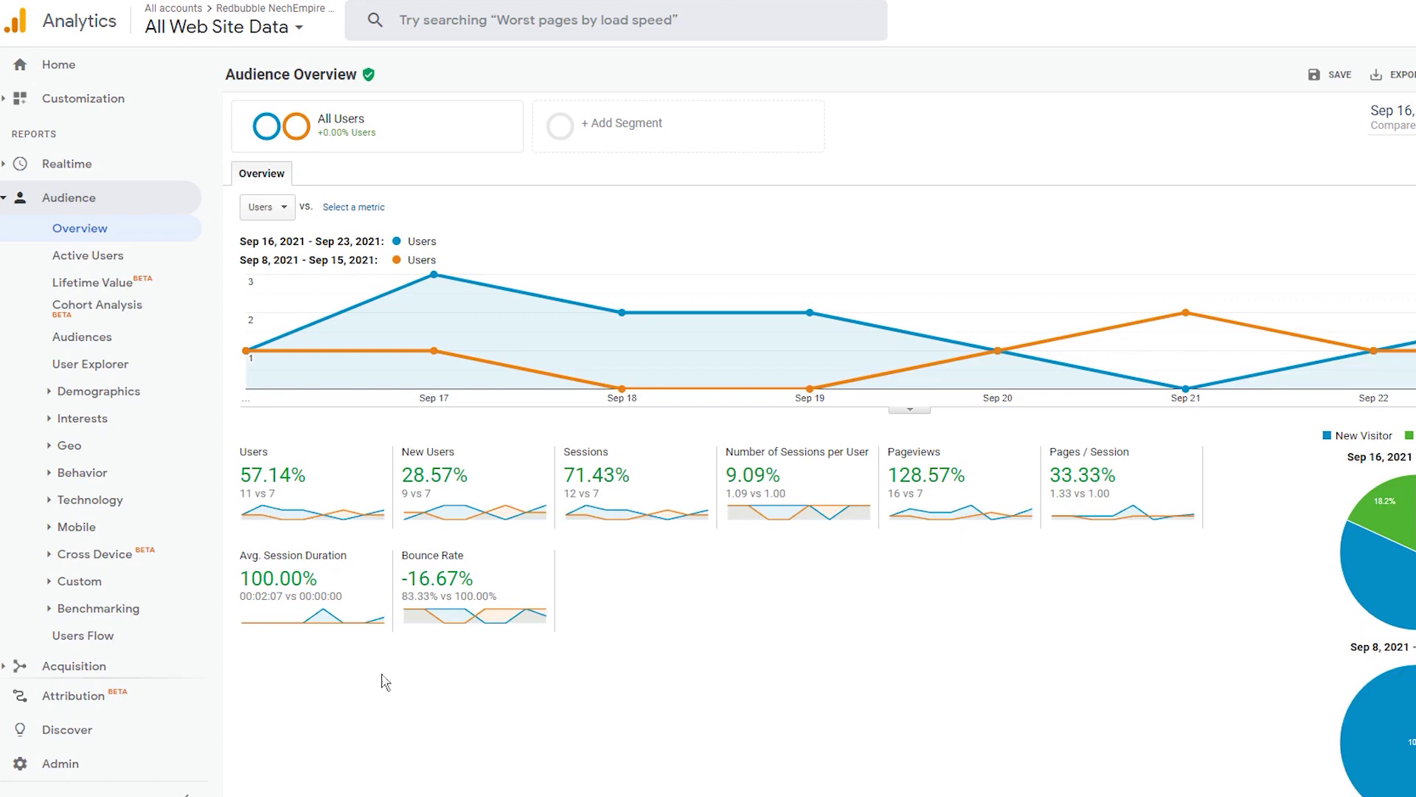
Navigate to the Acquisition > All Traffic > Channels report
left_click(70, 665)
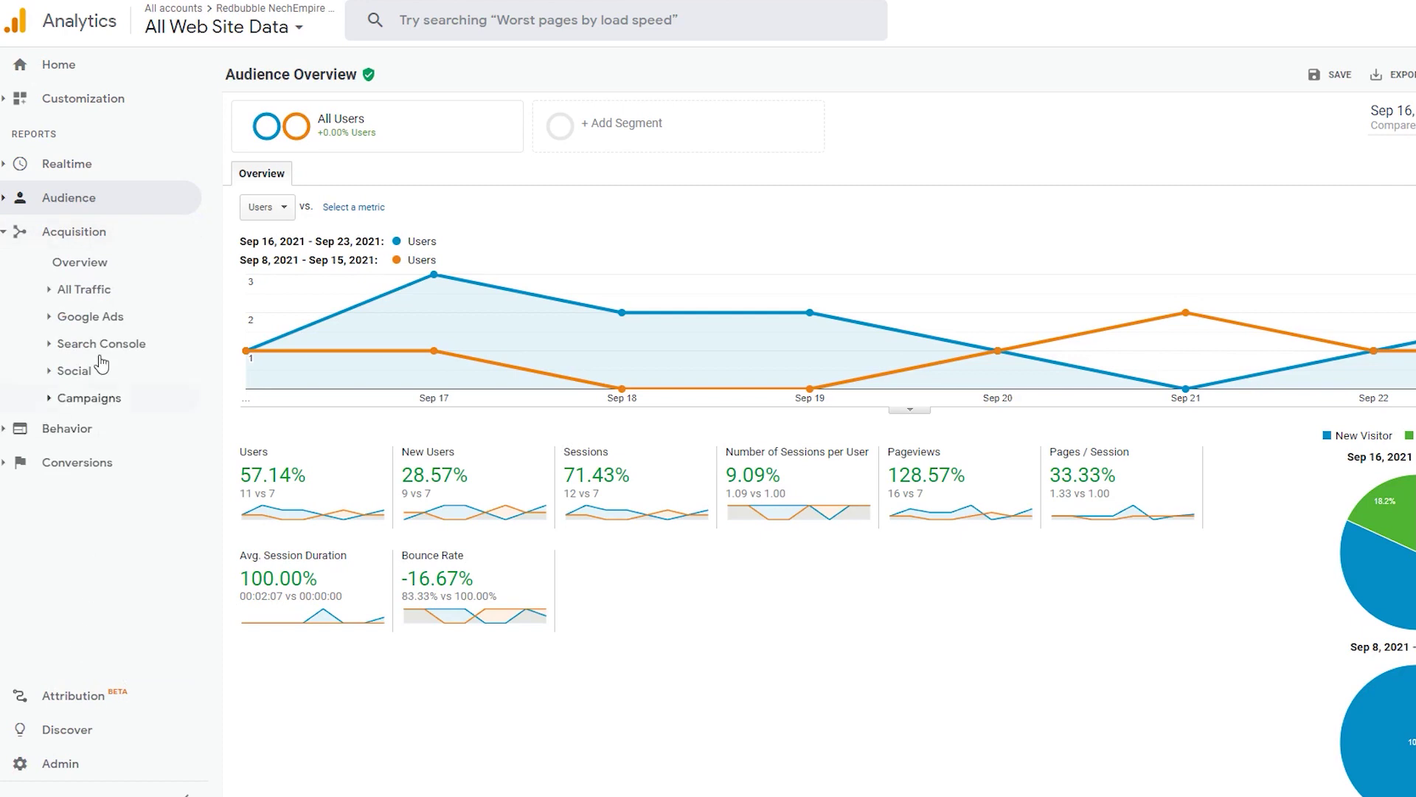
left_click(84, 289)
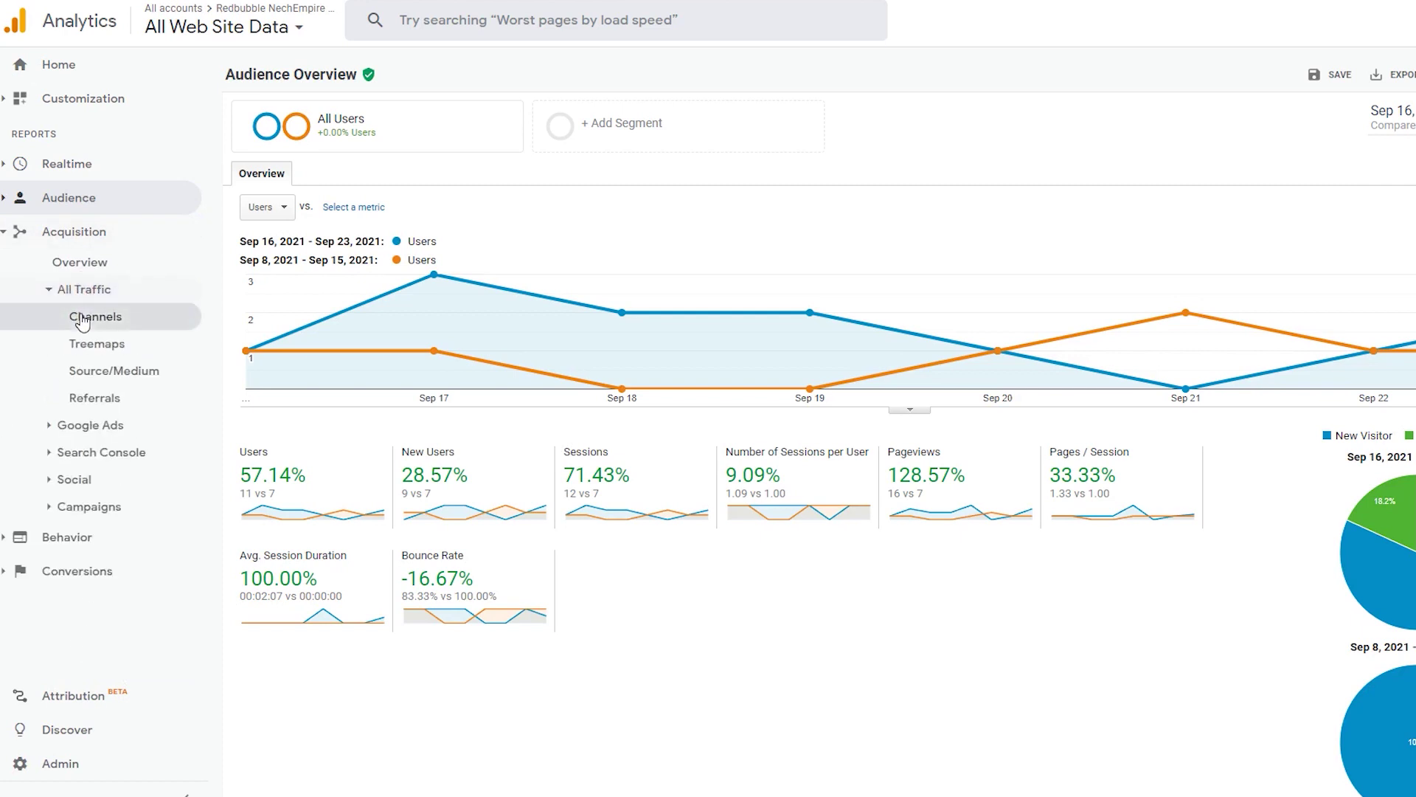
left_click(81, 318)
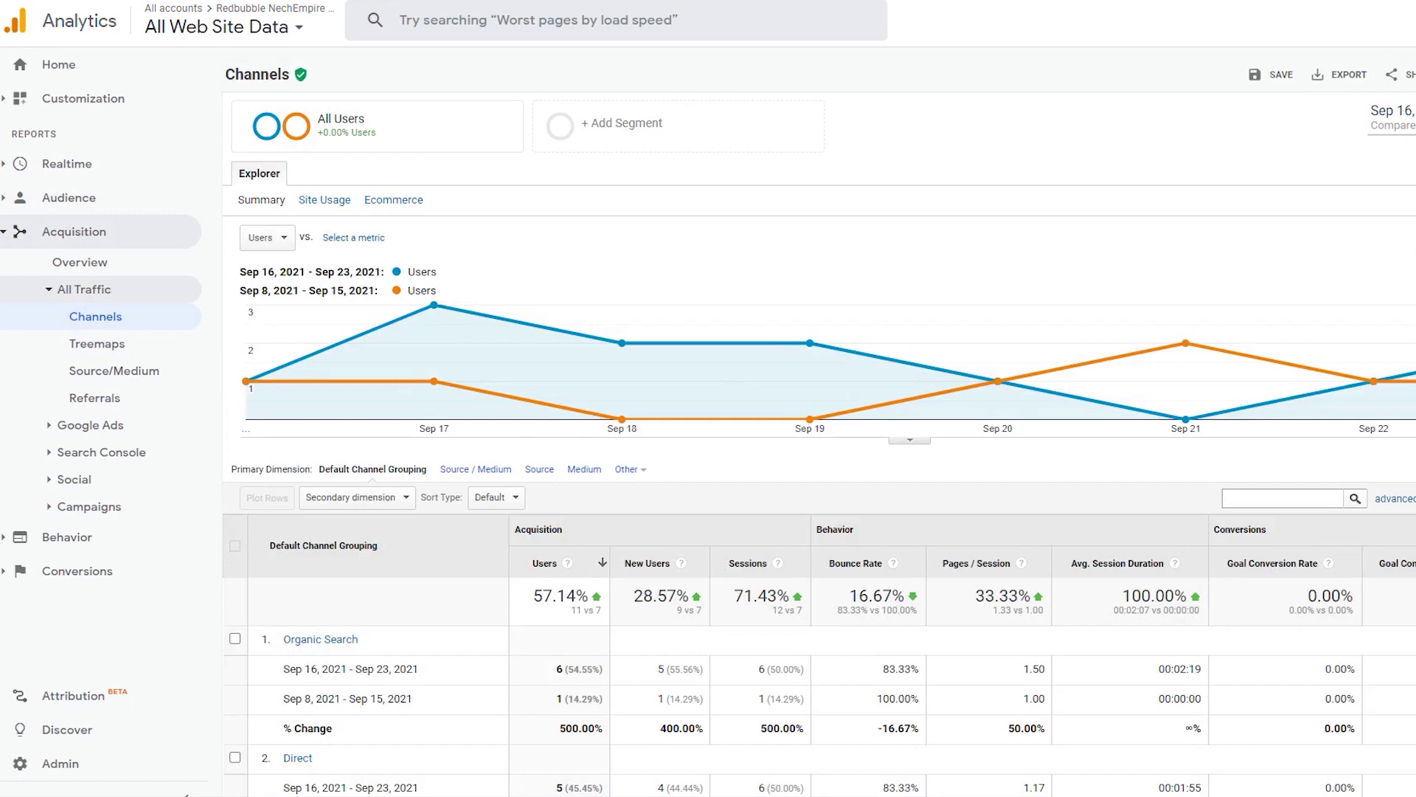
Remove the previous-period comparison so the report shows Sep 16 – Sep 23, 2021 alone
left_click(1392, 110)
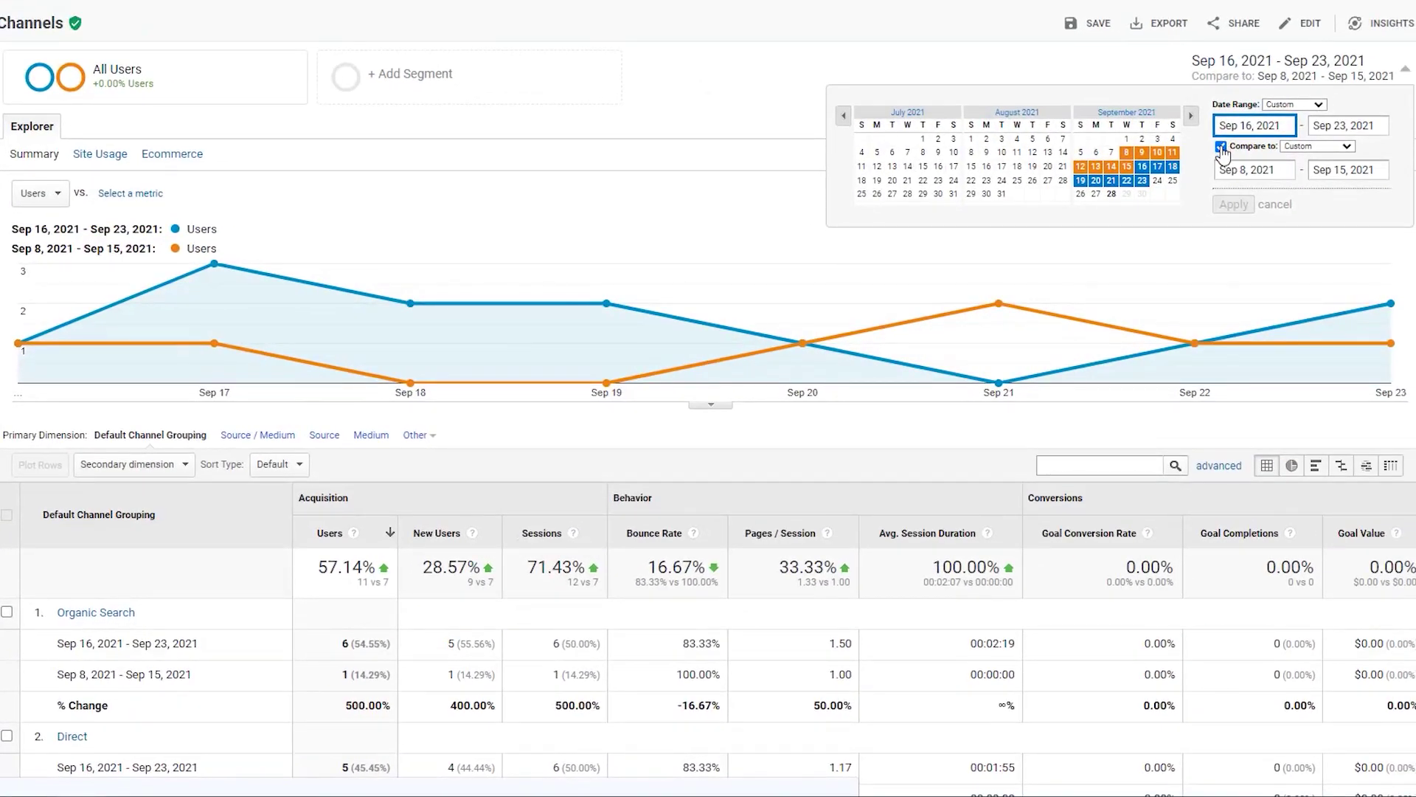
left_click(1221, 147)
left_click(1230, 180)
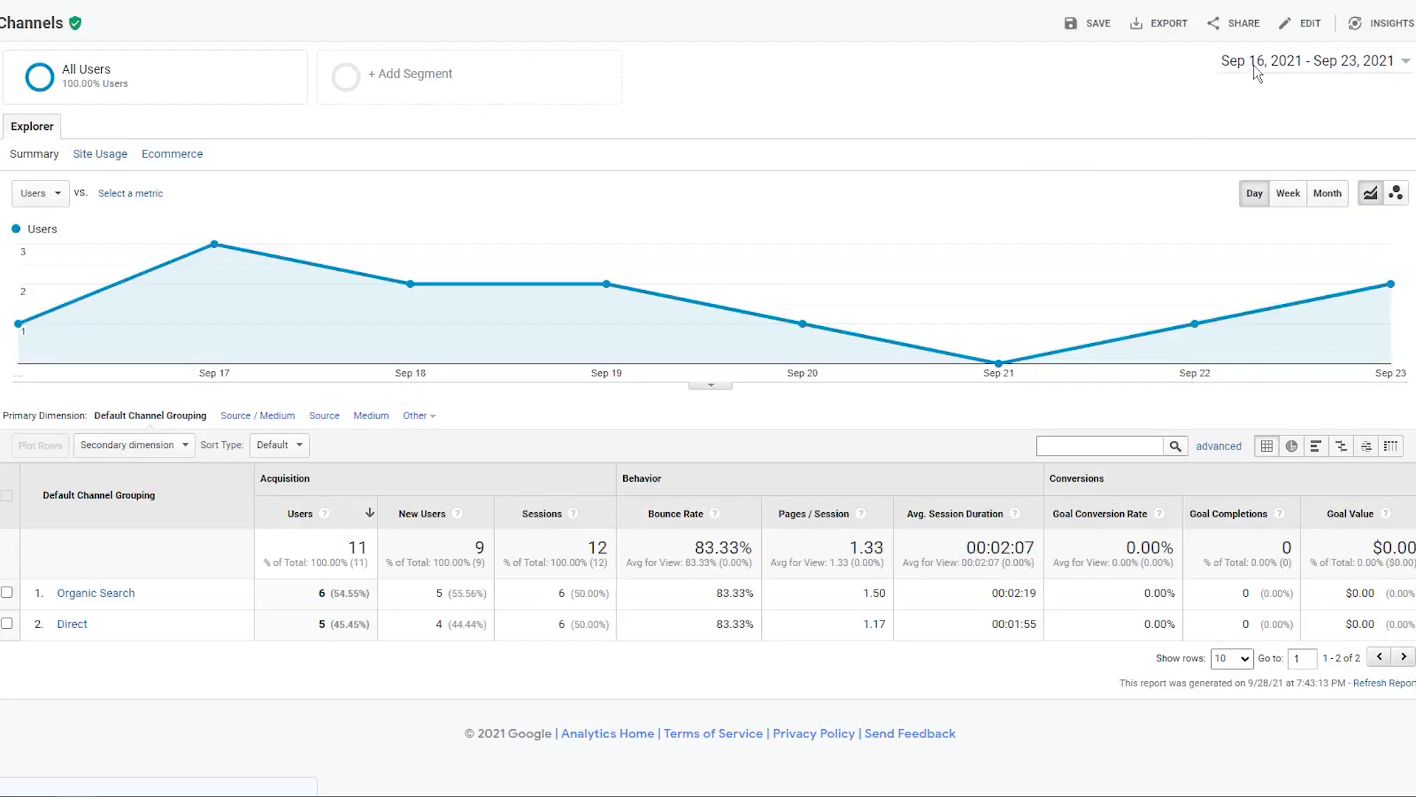
Widen the Channels report date range to Jan 1 – Sep 23, 2021
left_click(1257, 66)
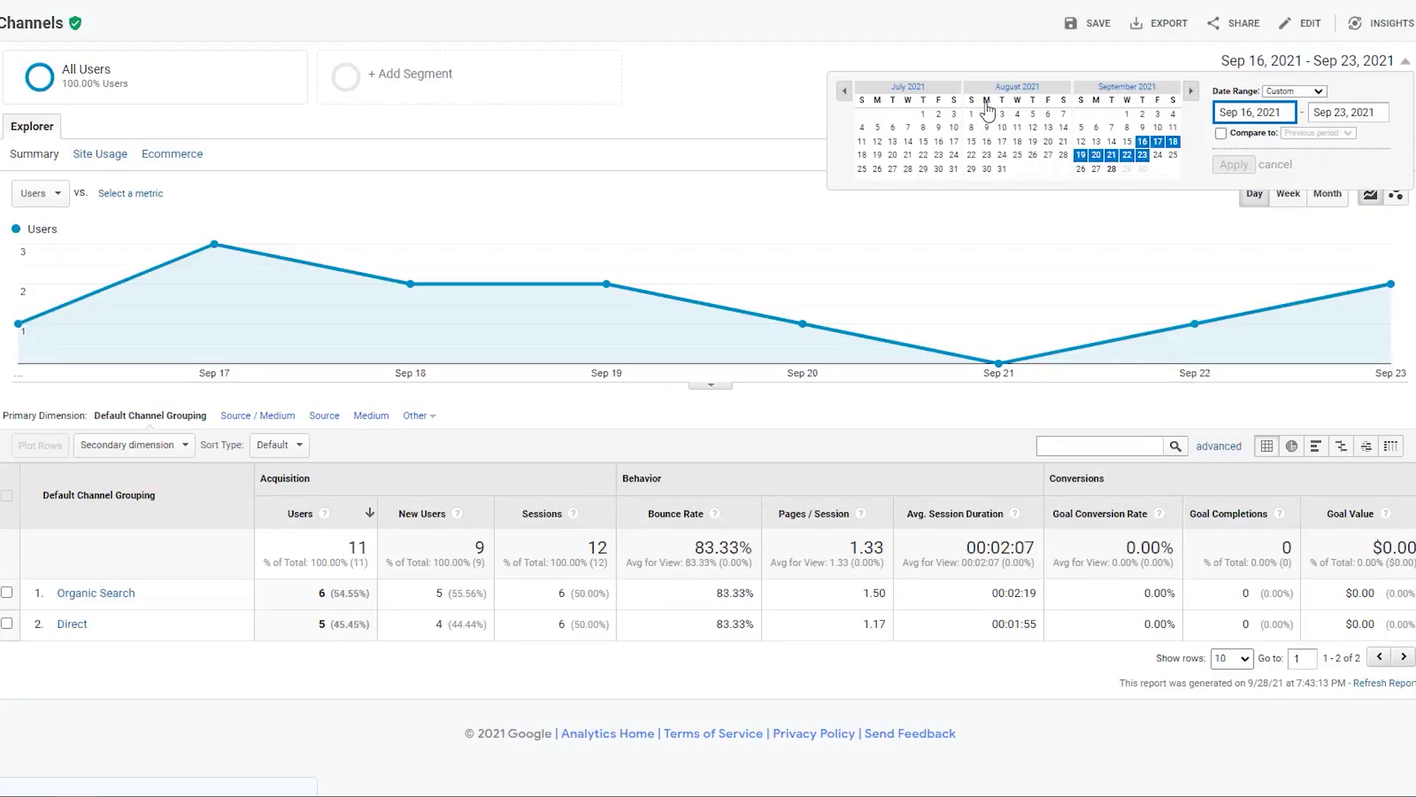
left_click(848, 96)
left_click(847, 98)
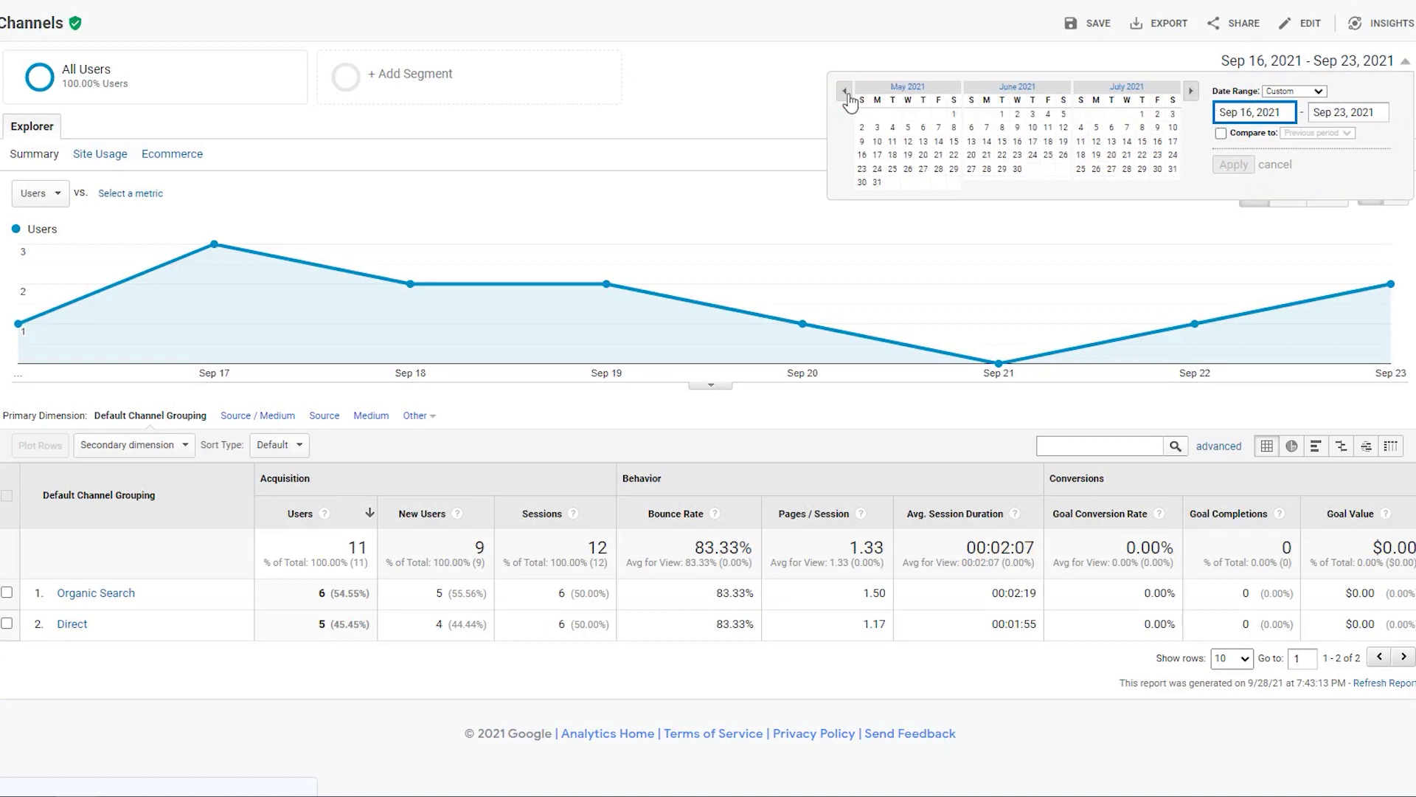
left_click(849, 100)
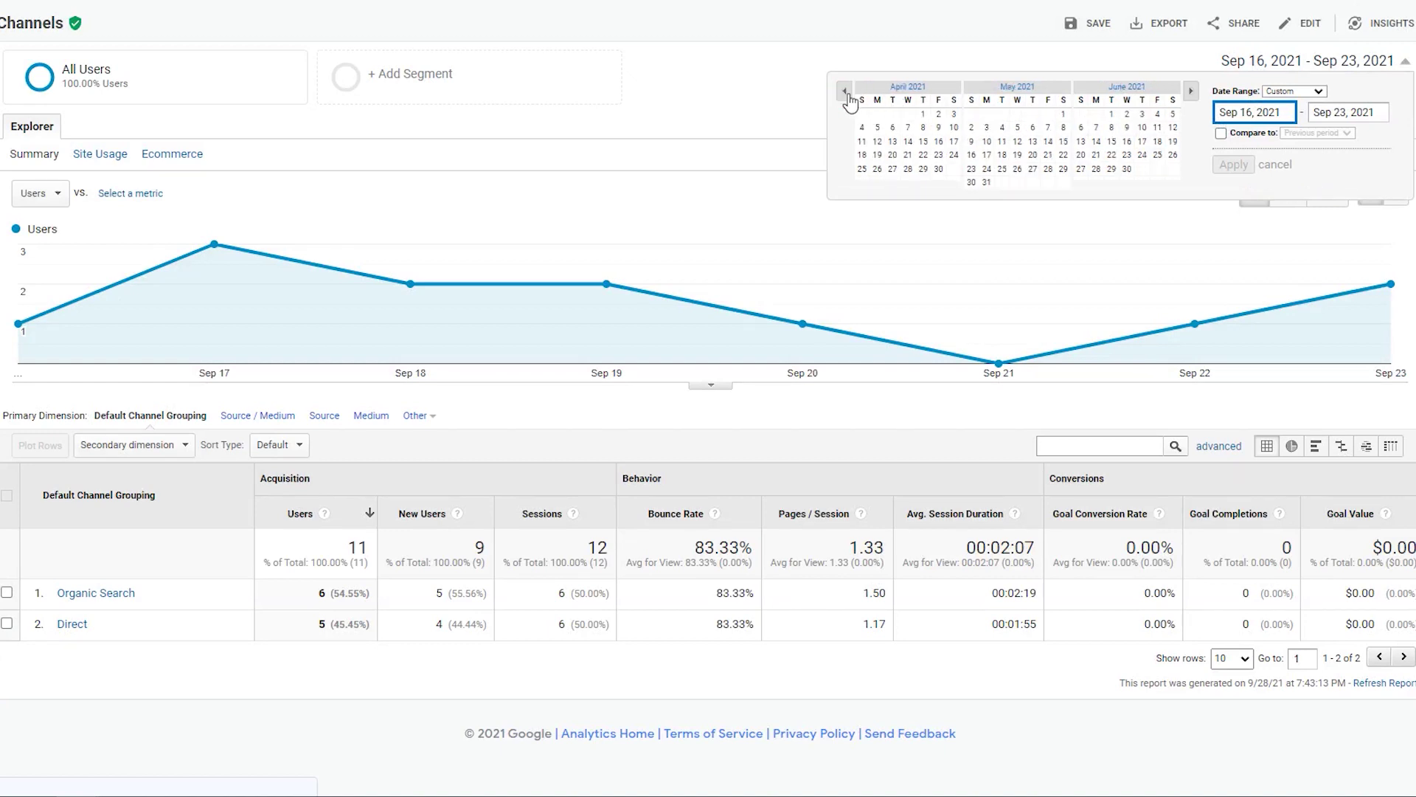
double_click(849, 100)
left_click(848, 100)
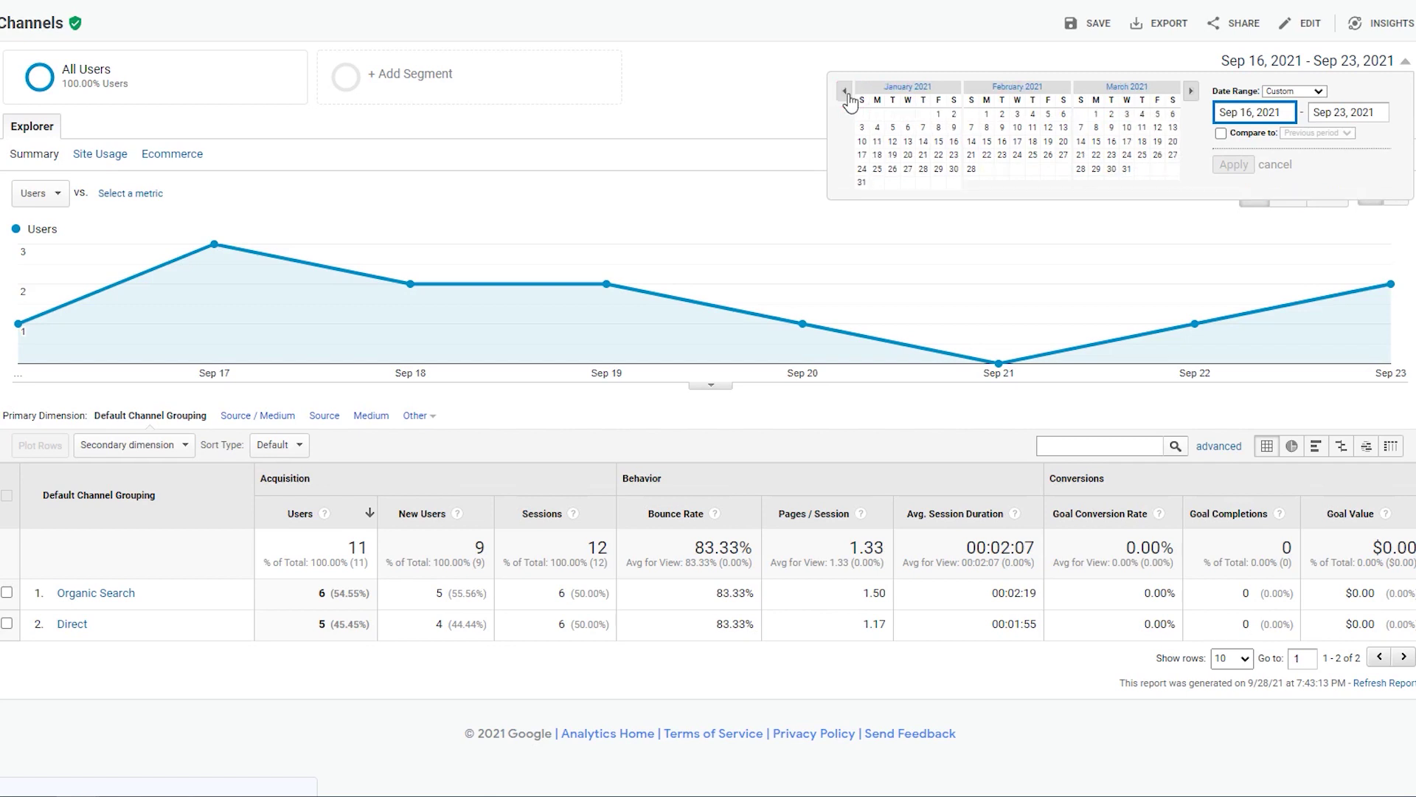
left_click(938, 114)
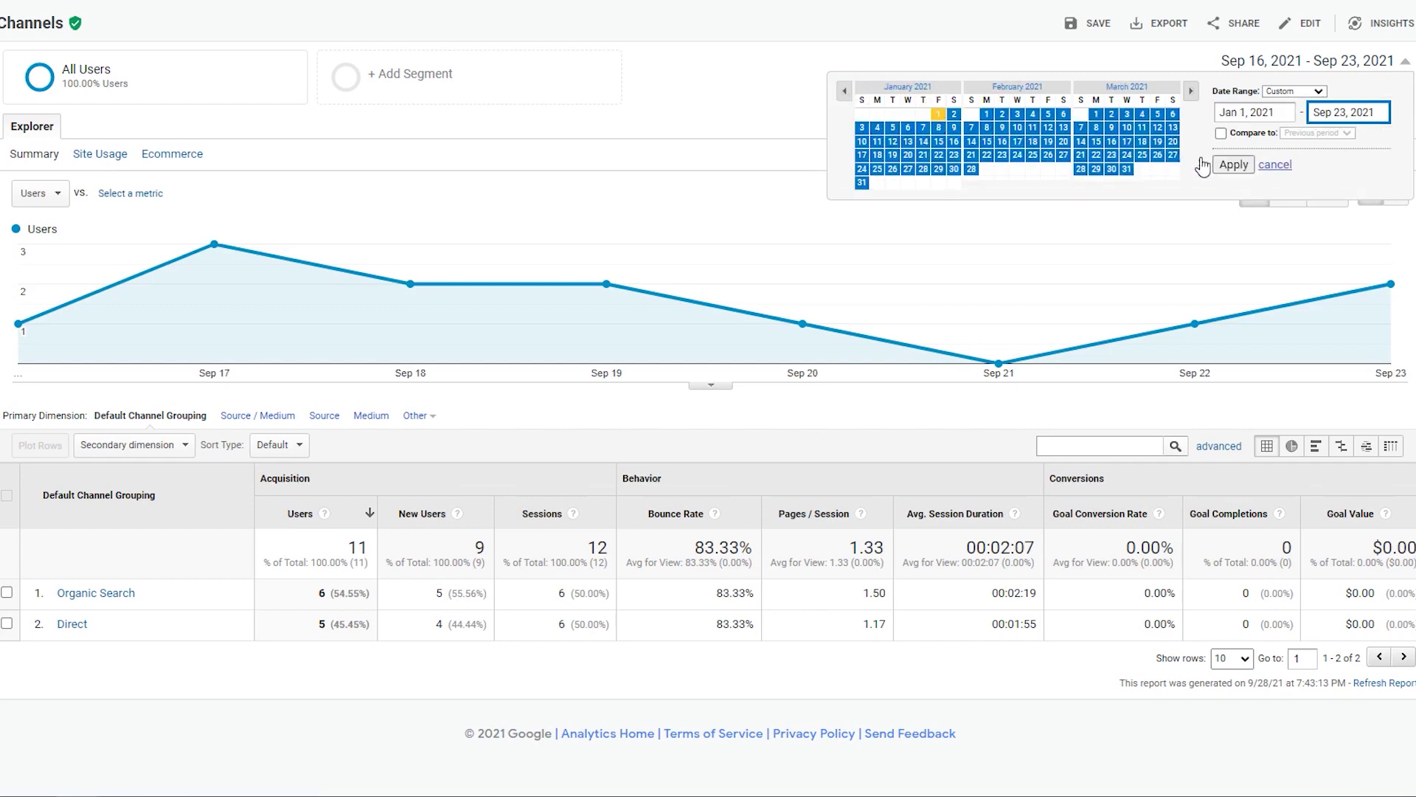
left_click(1233, 164)
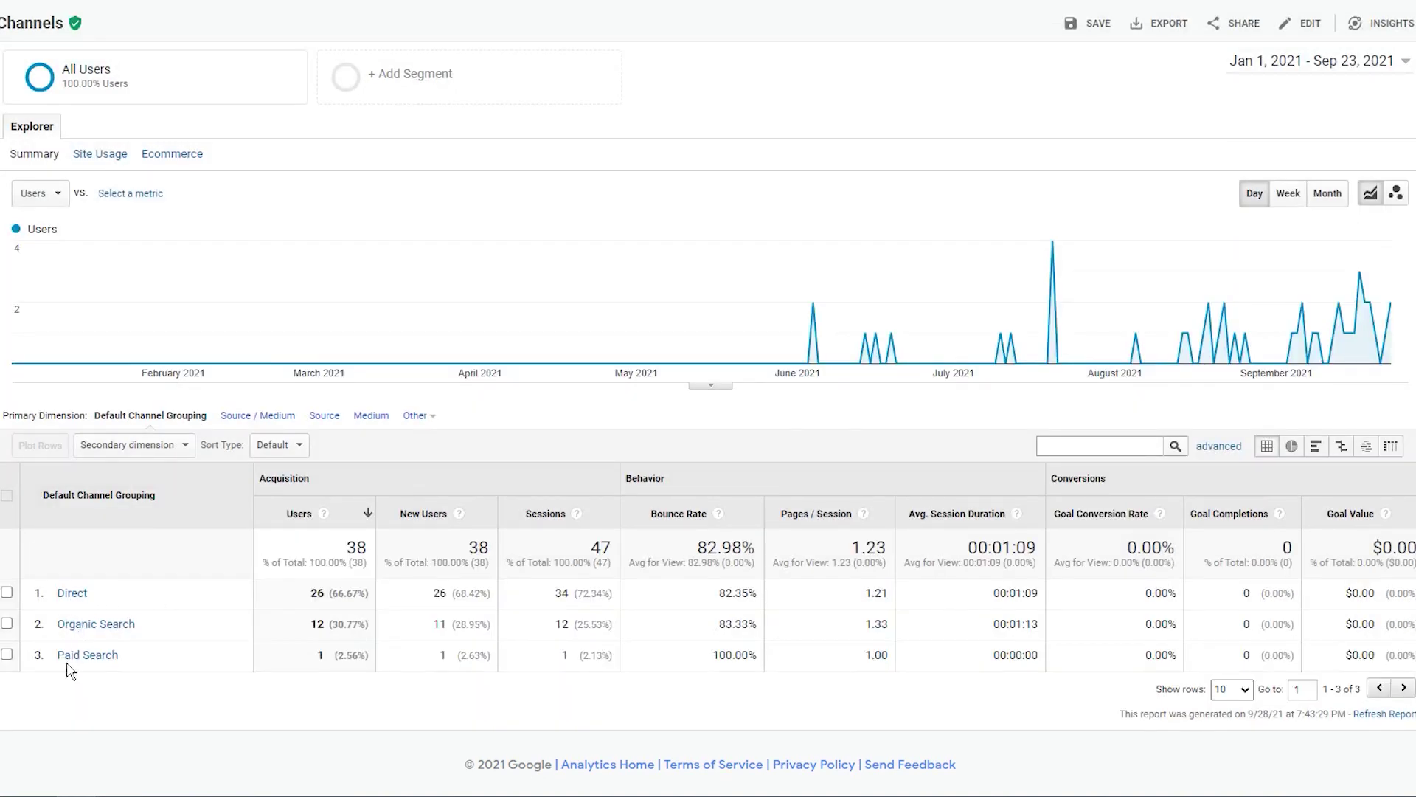
scroll(182, 648, "down", 1)
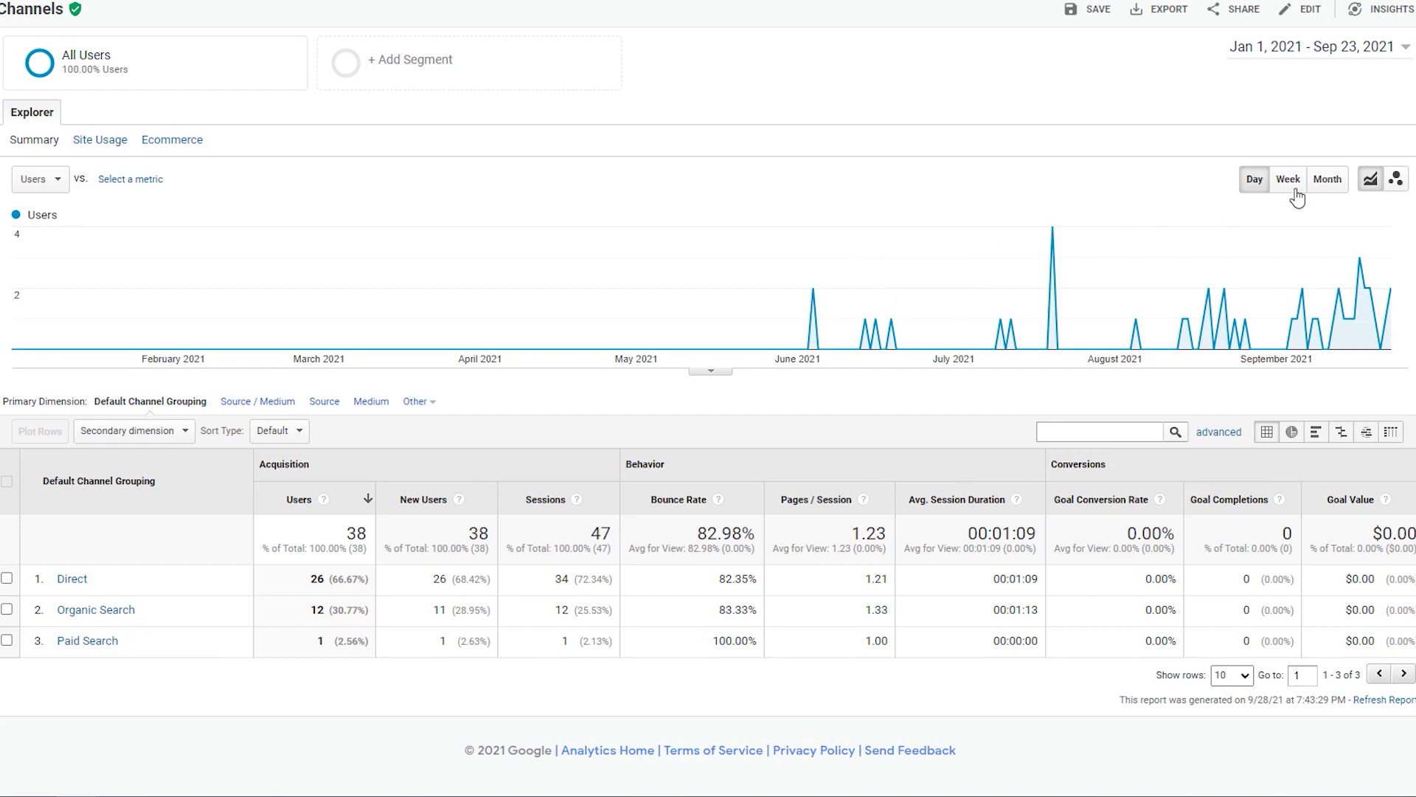
Chart the Channels users per month instead of per day
left_click(1323, 180)
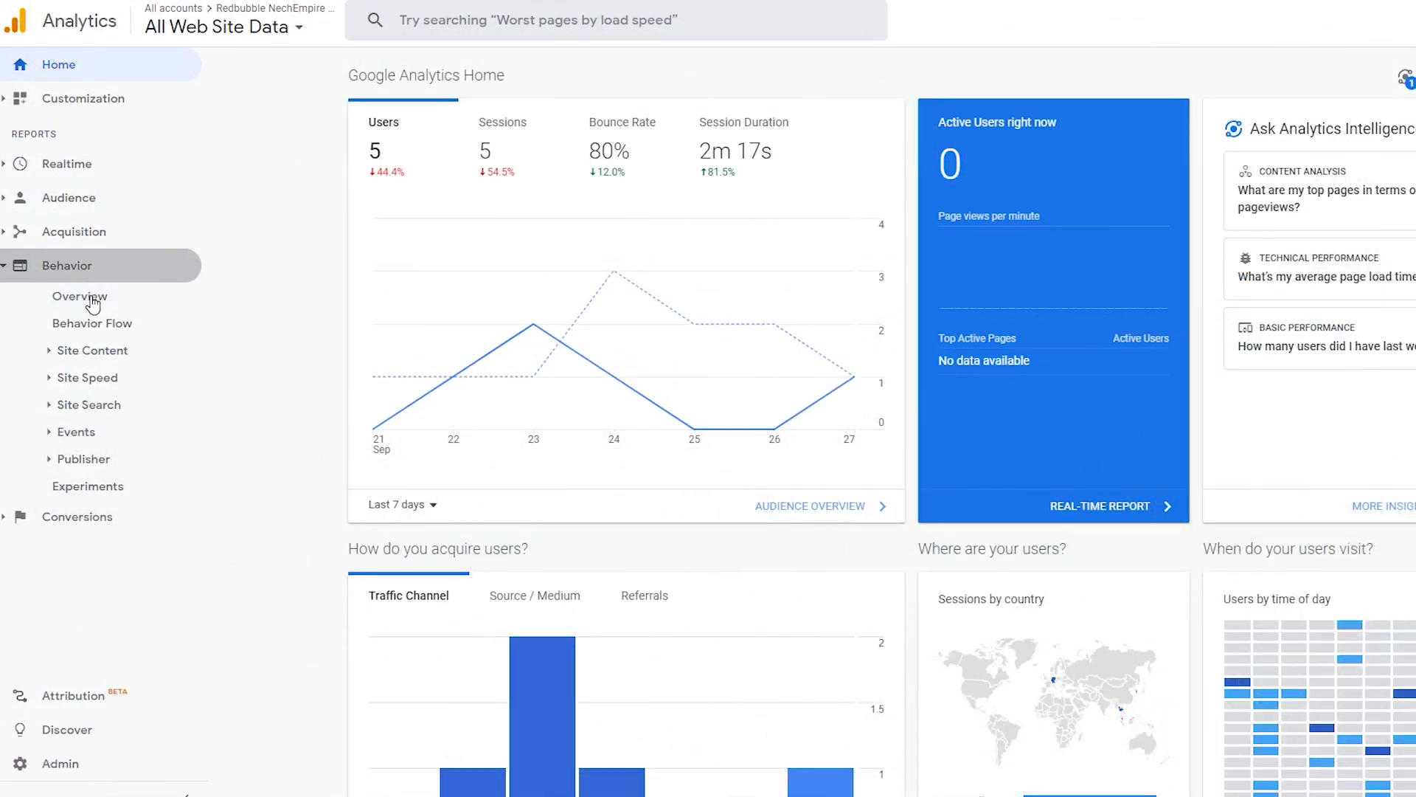
View the Behavior Overview, then the Site Content All Pages and Exit Pages reports
left_click(95, 301)
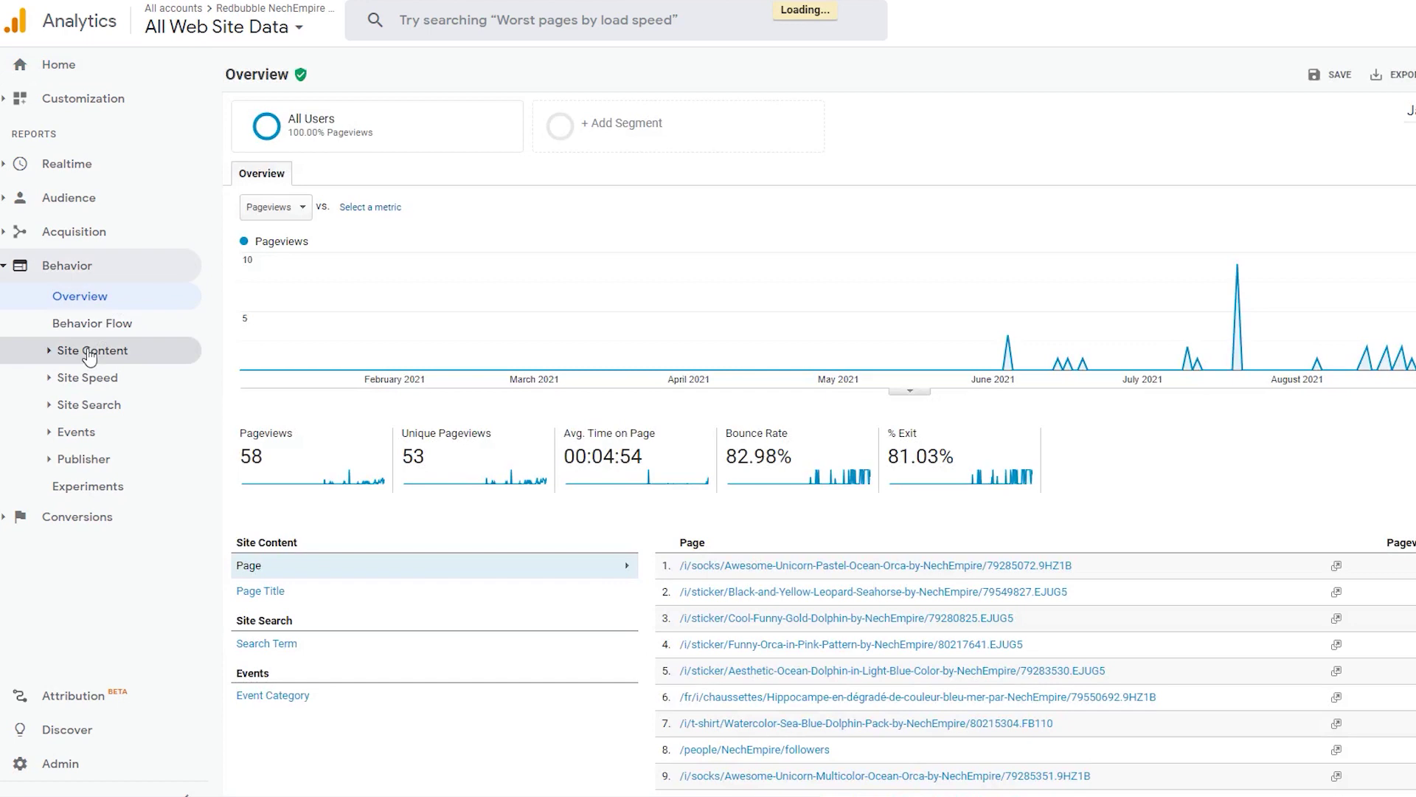
left_click(90, 351)
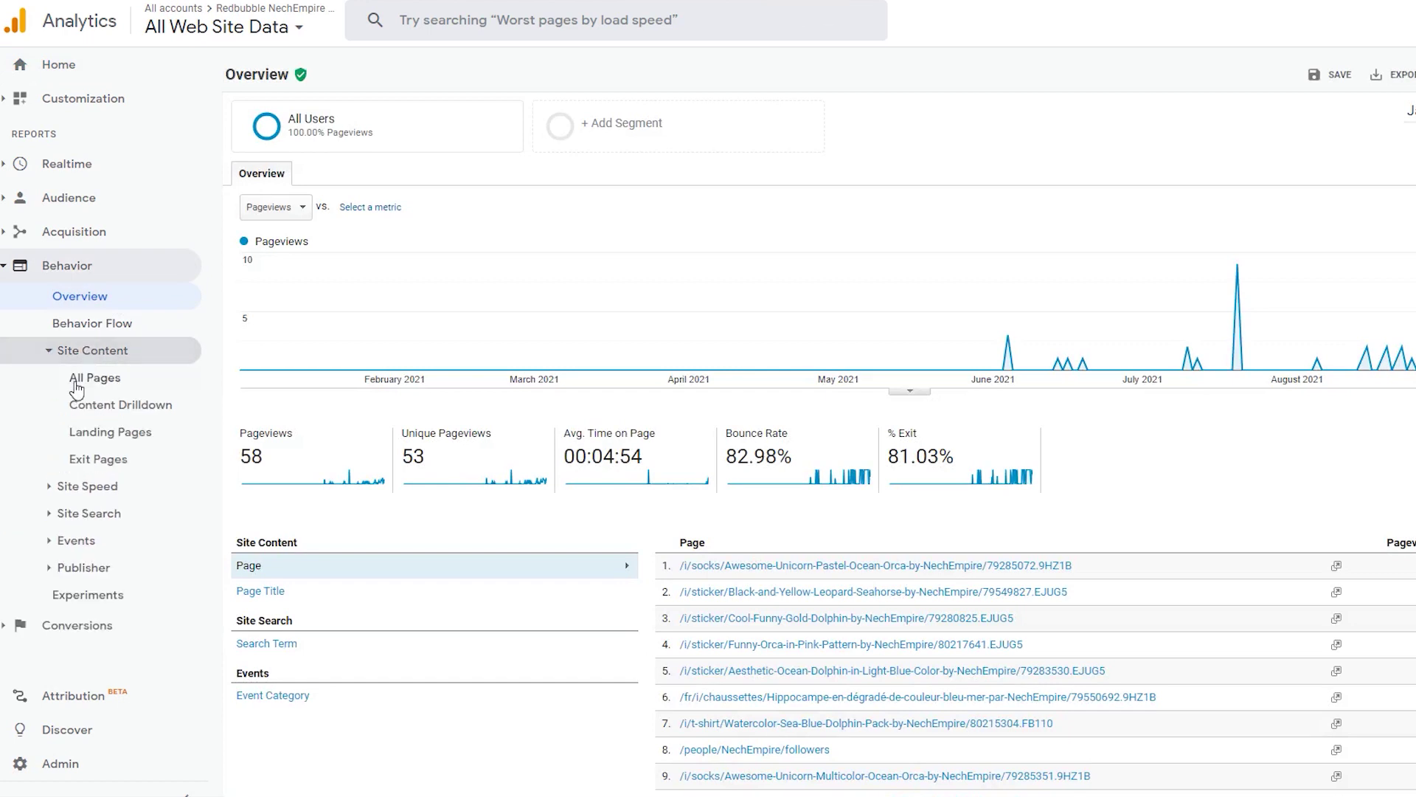
left_click(76, 386)
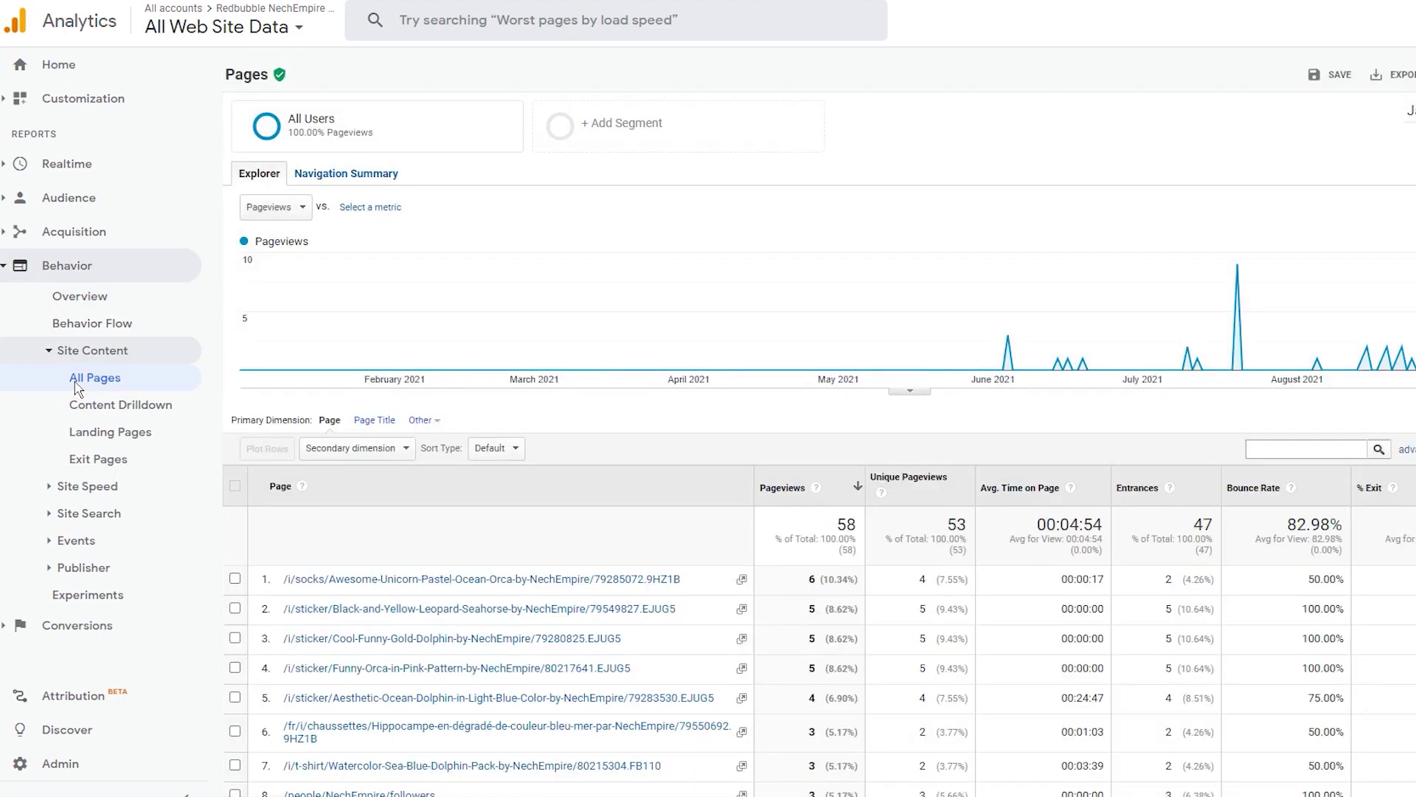
scroll(537, 444, "down", 1)
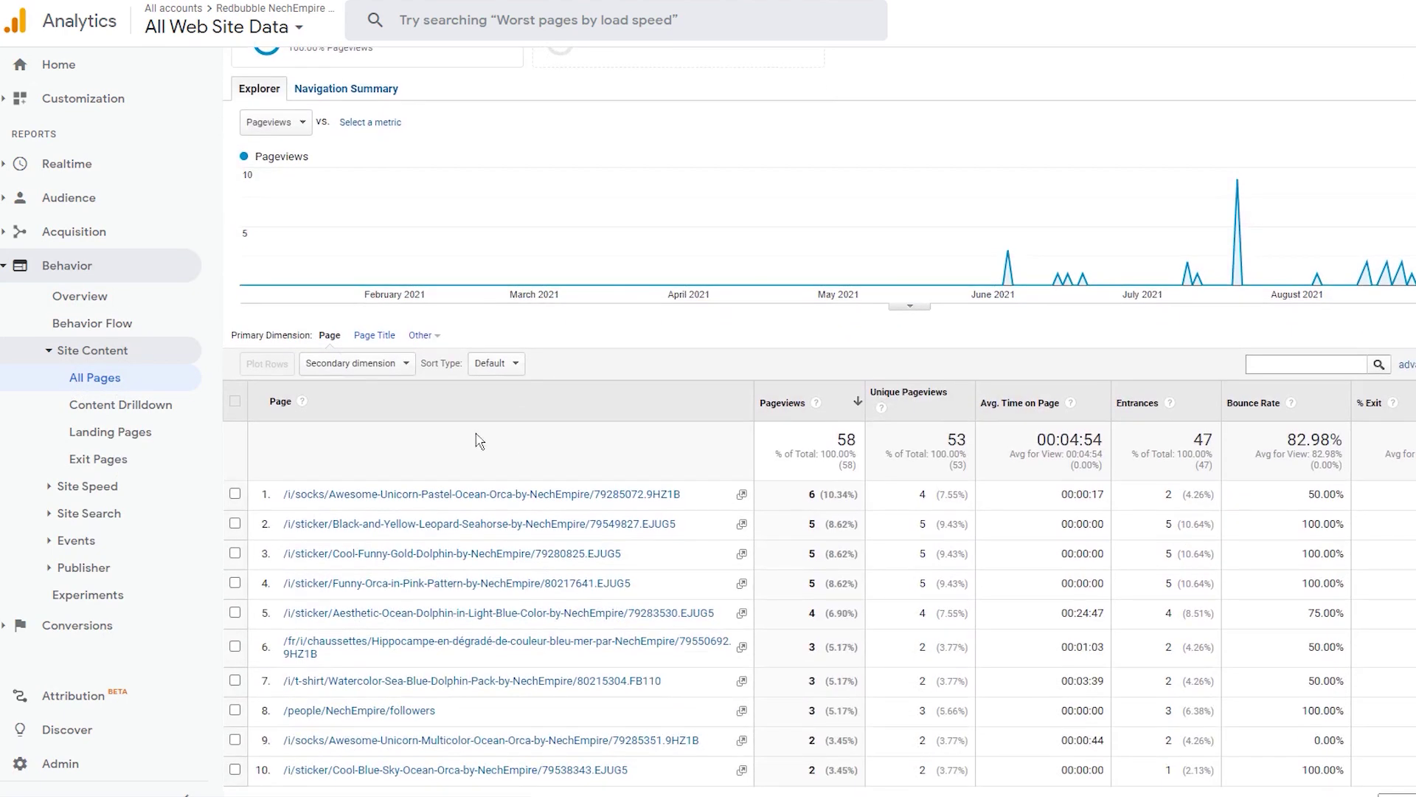
left_click(103, 462)
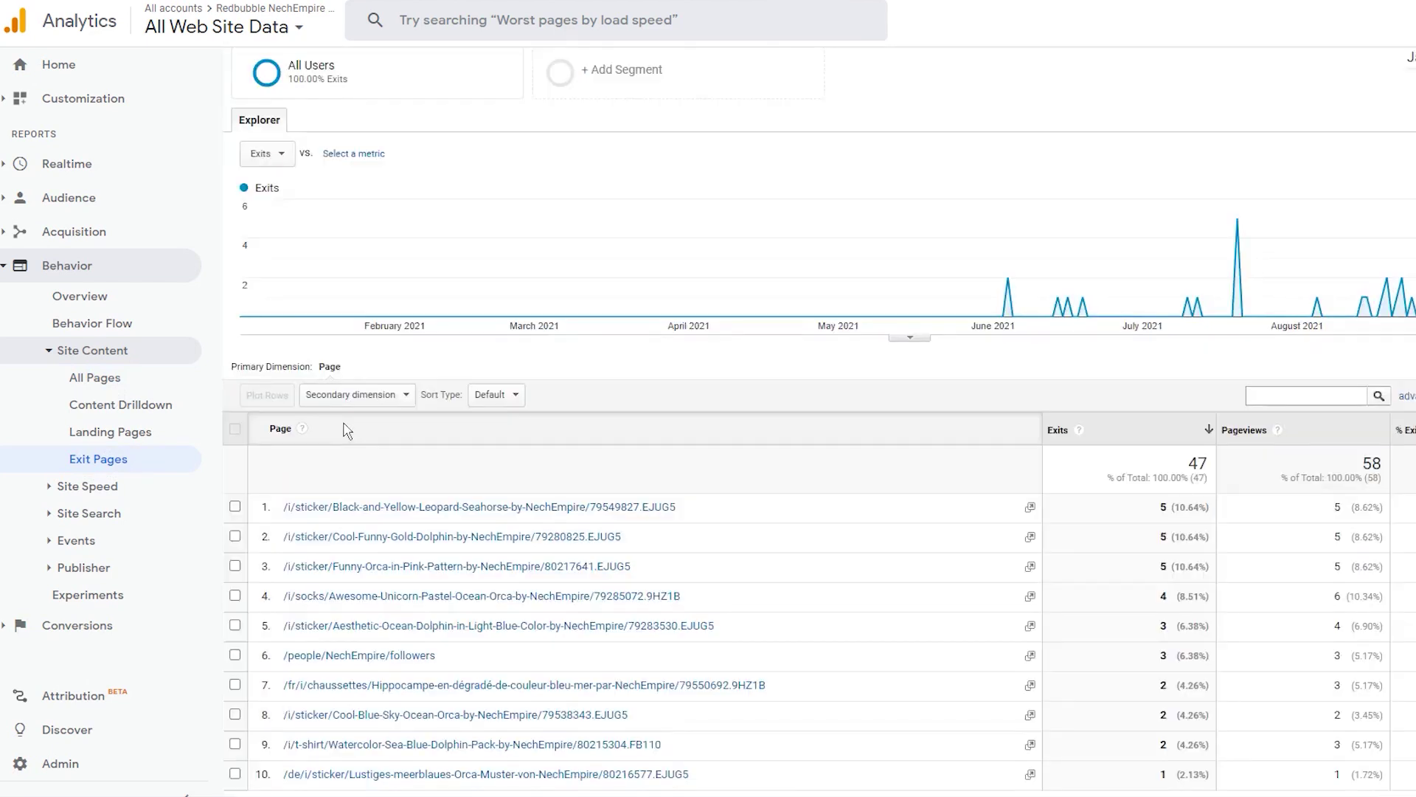
scroll(374, 524, "down", 1)
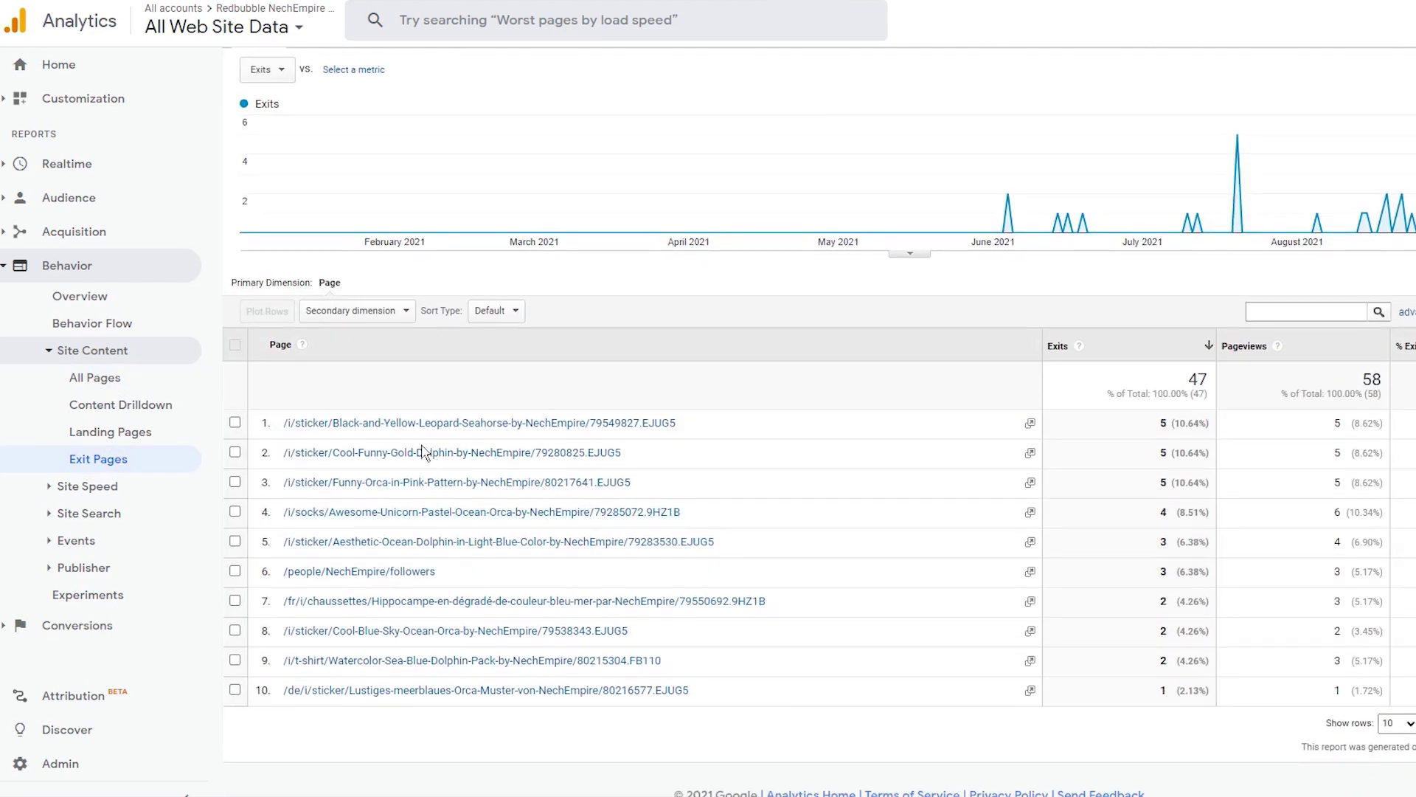
Review the Landing Pages report, then return to the All Pages report
left_click(138, 440)
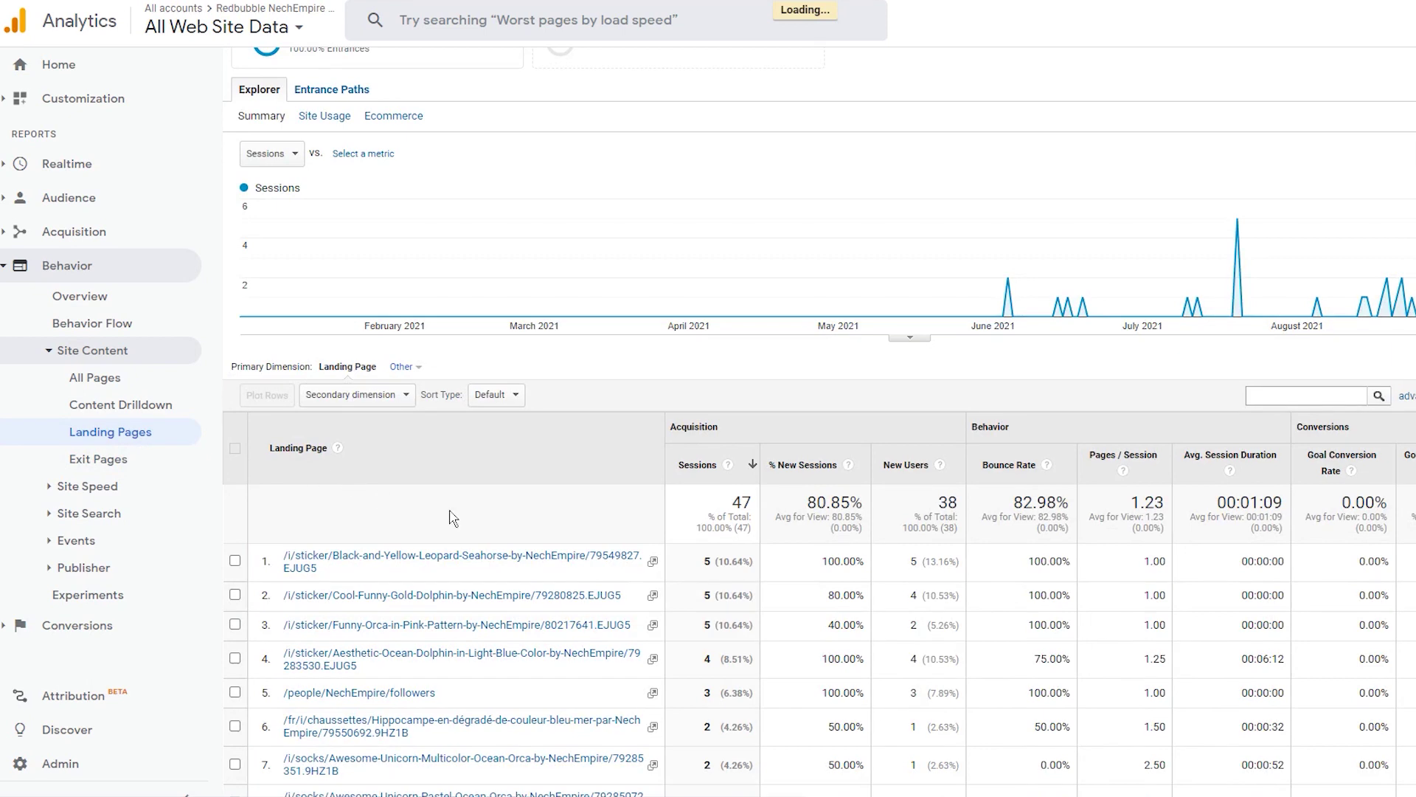
scroll(452, 519, "down", 1)
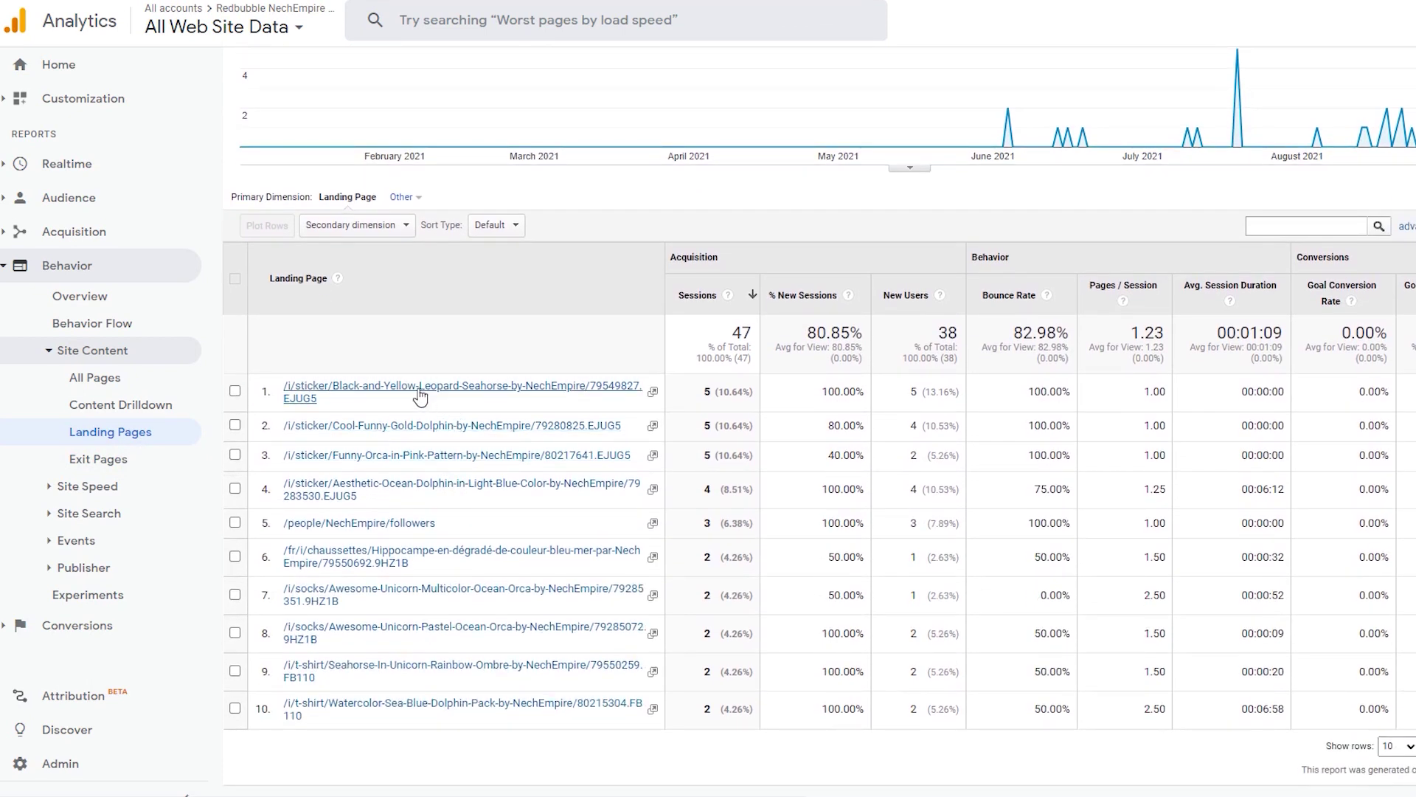
left_click(103, 383)
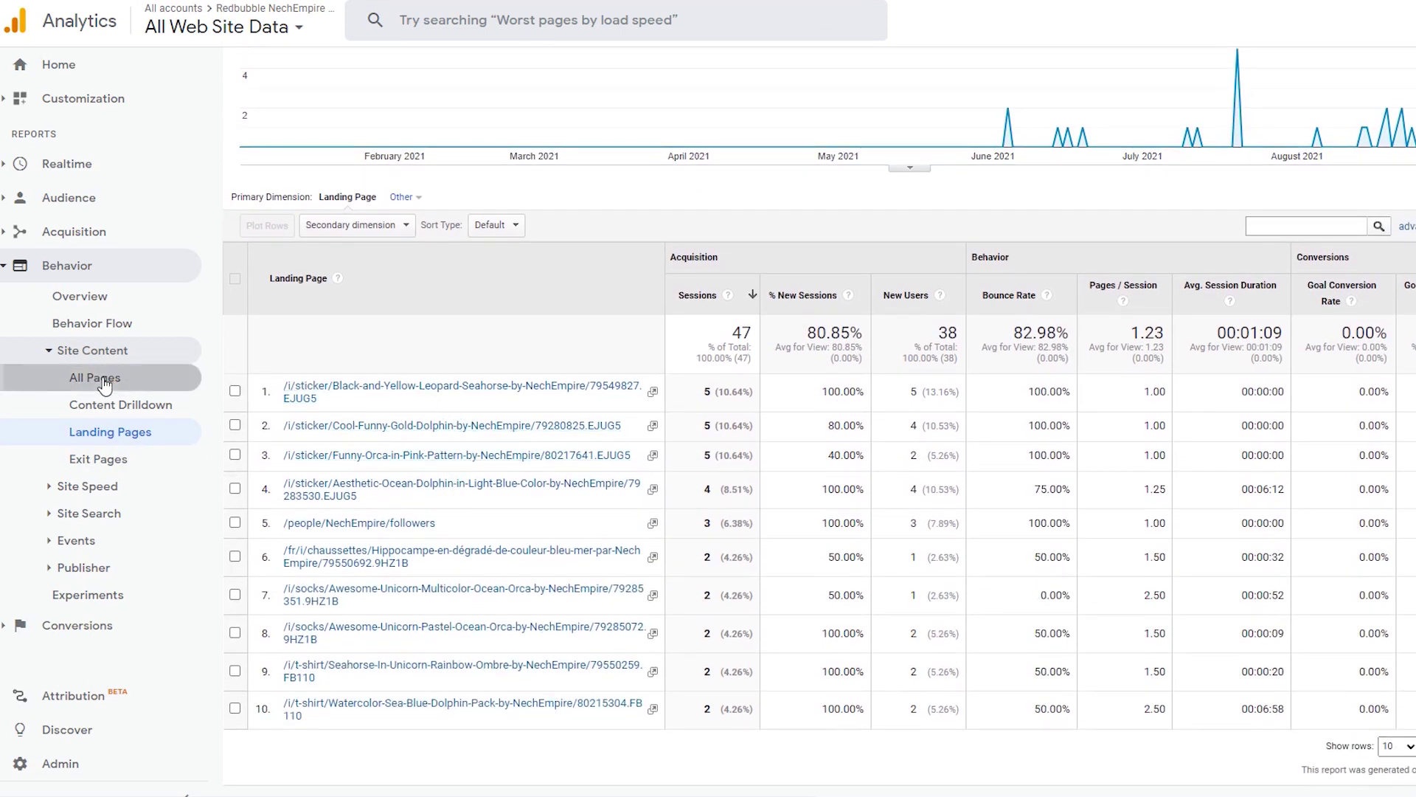